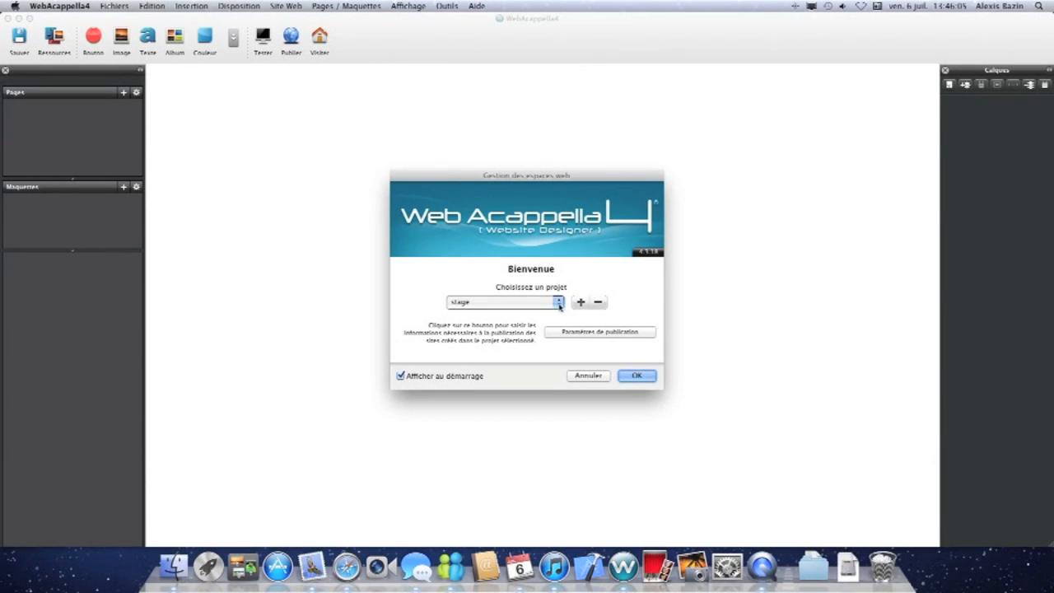
Create a new project named test and open it.
{"action": "left_click", "coordinate": [558, 303]}
{"action": "left_click", "coordinate": [581, 304]}
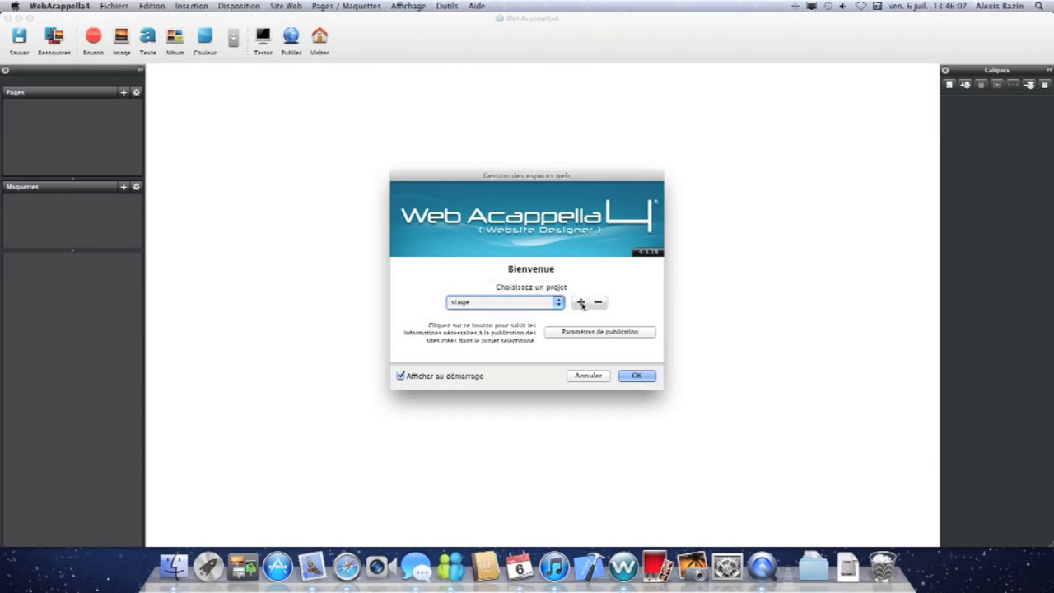
{"action": "left_click", "coordinate": [581, 303]}
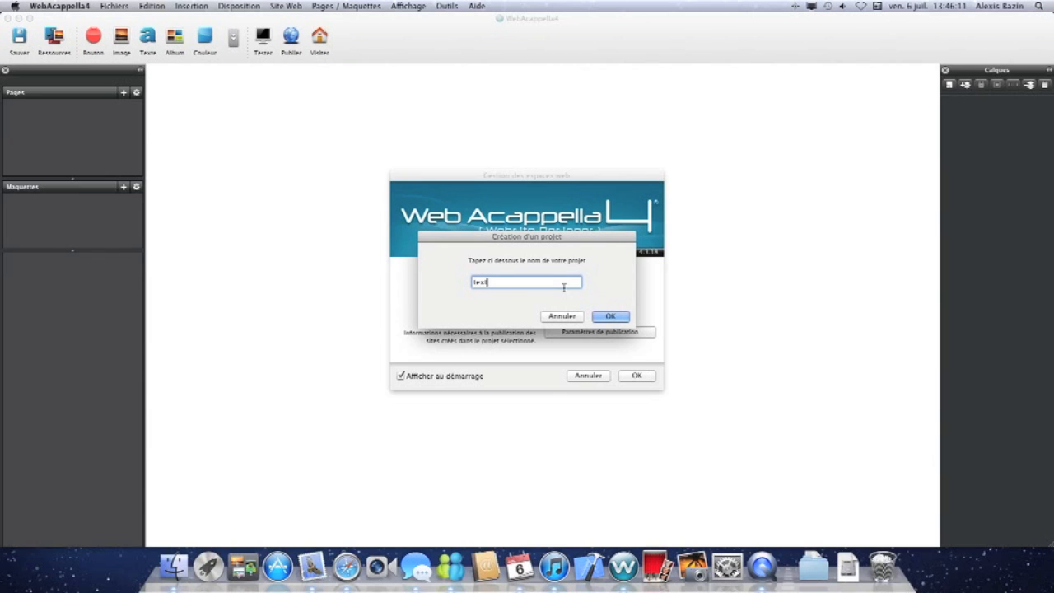
{"action": "key", "text": "Return"}
{"action": "left_click", "coordinate": [634, 376]}
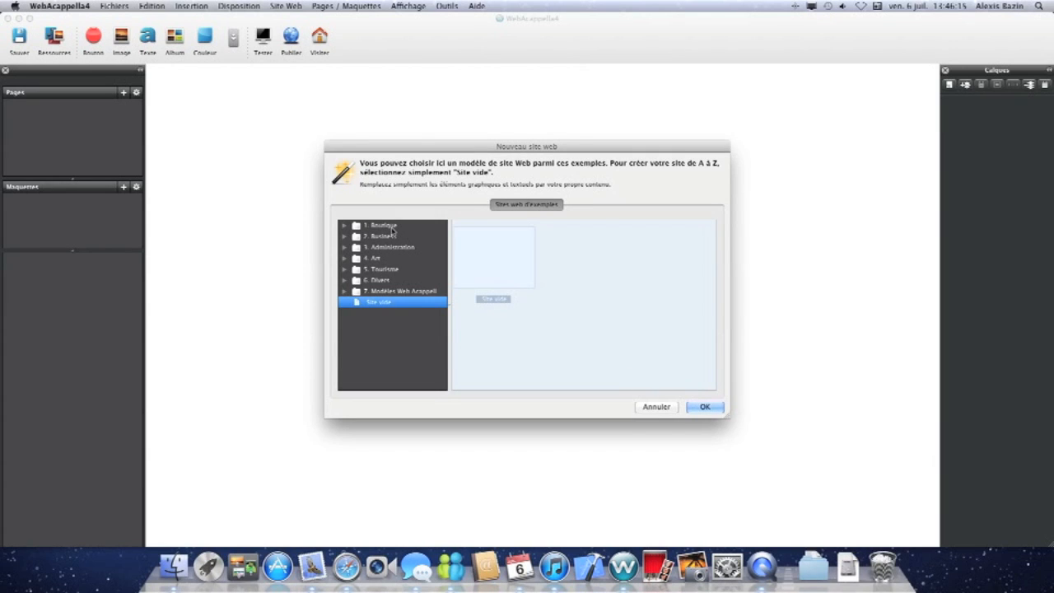
Browse the example website categories in the new website dialog.
{"action": "left_click", "coordinate": [392, 228]}
{"action": "left_click", "coordinate": [388, 237]}
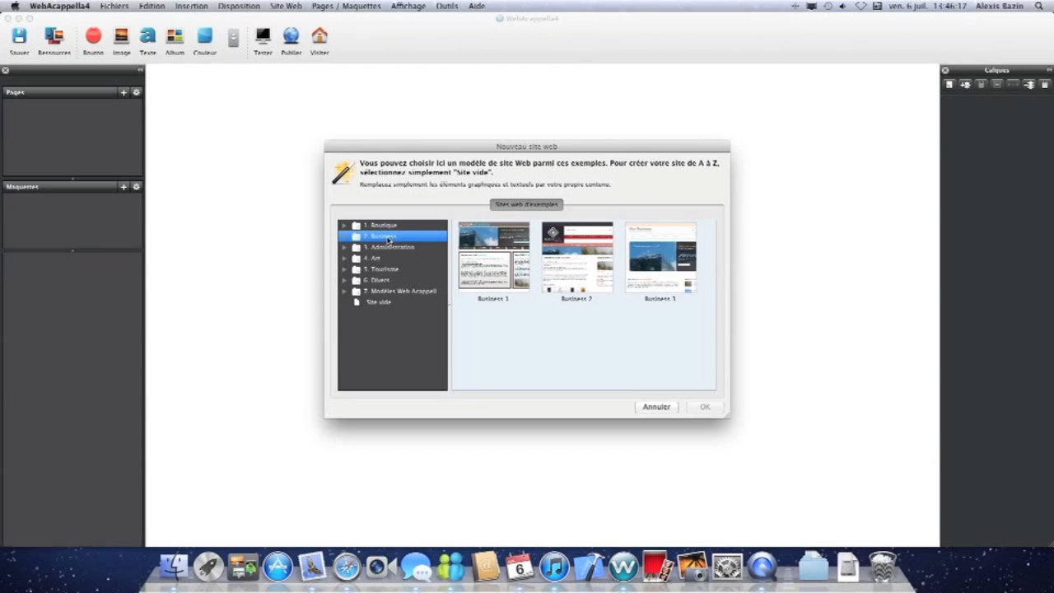
{"action": "left_click", "coordinate": [389, 248]}
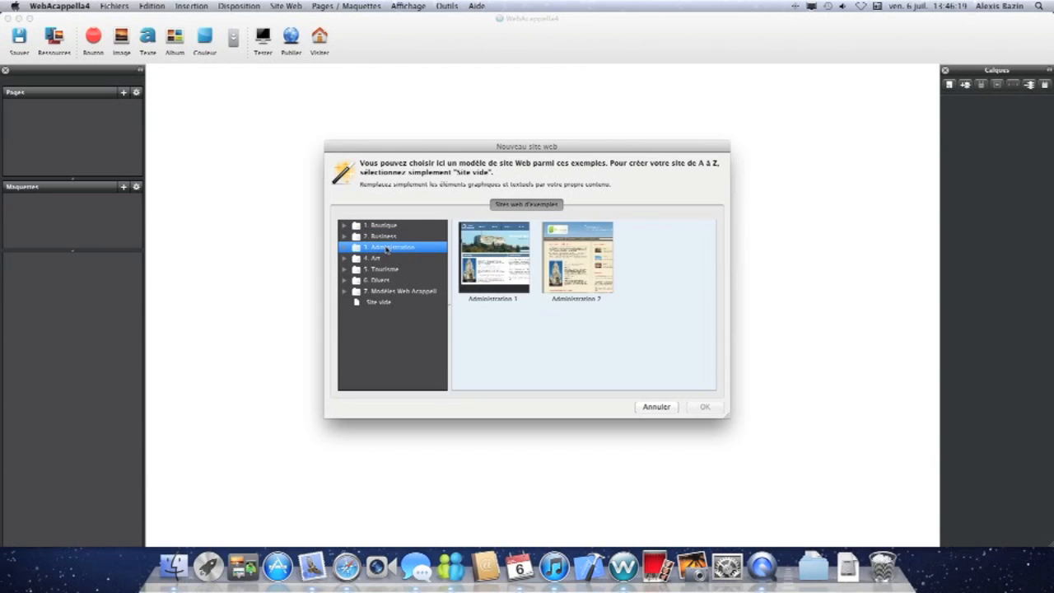
{"action": "left_click", "coordinate": [381, 260]}
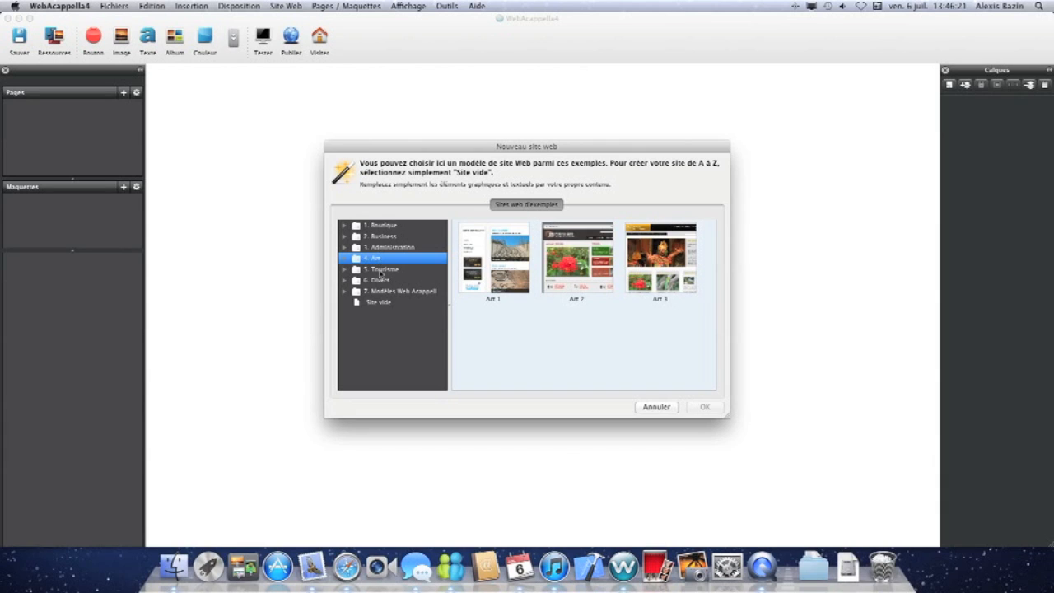
{"action": "left_click", "coordinate": [383, 270]}
{"action": "left_click", "coordinate": [386, 282]}
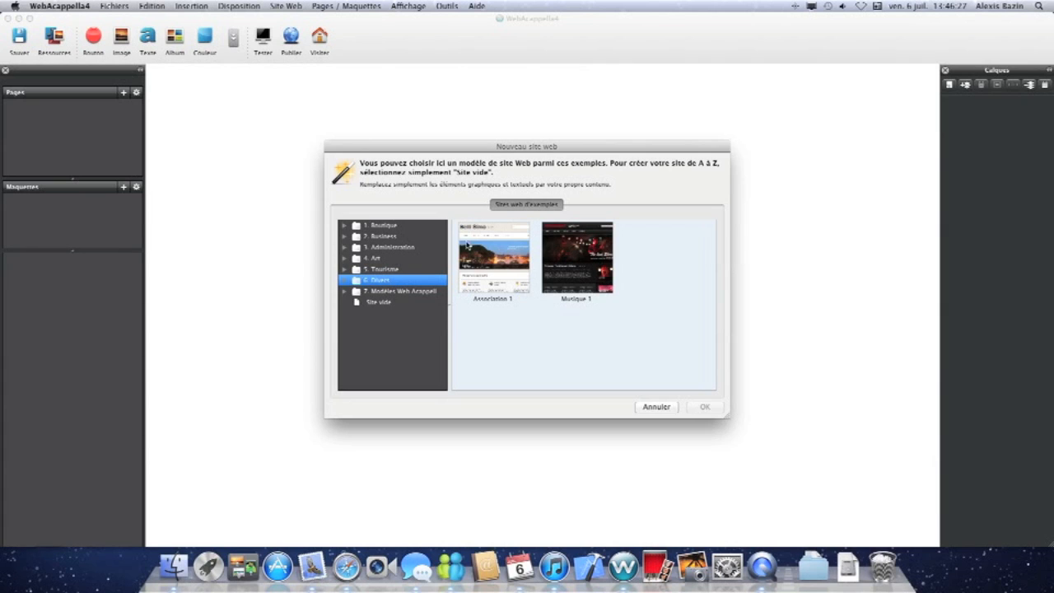
Expand the Modèles Web Acappella category, pick a template and create the site from it.
{"action": "key", "text": "Down"}
{"action": "key", "text": "Right"}
{"action": "key", "text": "Down"}
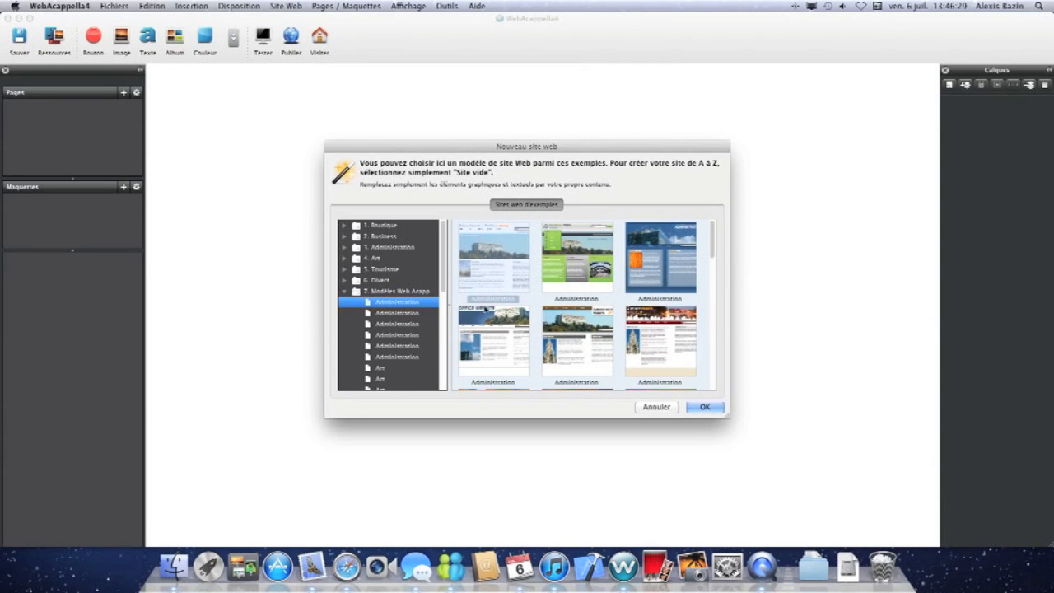
{"action": "scroll", "coordinate": [520, 329], "scroll_direction": "down", "scroll_amount": 10}
{"action": "left_click", "coordinate": [593, 337]}
{"action": "left_click", "coordinate": [704, 407]}
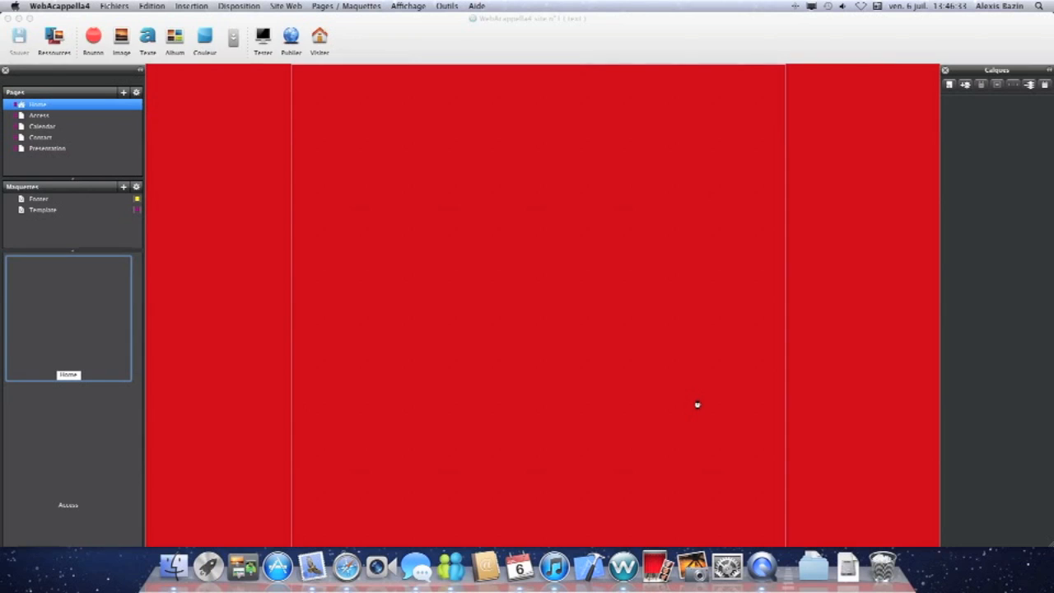
Preview the Home, Access and Calendar pages of the new site.
{"action": "scroll", "coordinate": [591, 397], "scroll_direction": "down", "scroll_amount": 5}
{"action": "scroll", "coordinate": [592, 398], "scroll_direction": "up", "scroll_amount": 5}
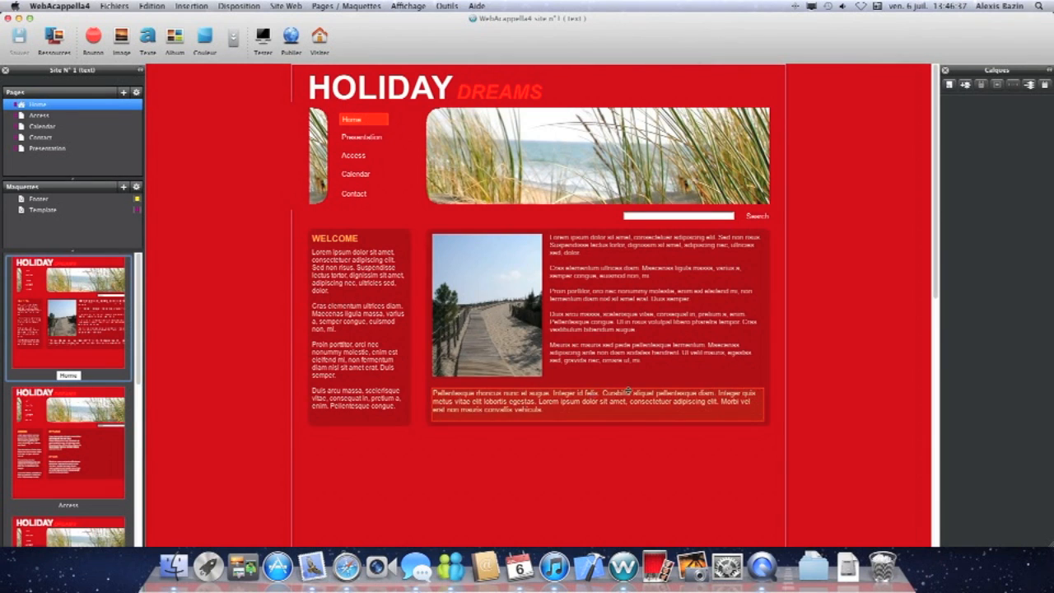
{"action": "left_click", "coordinate": [54, 116]}
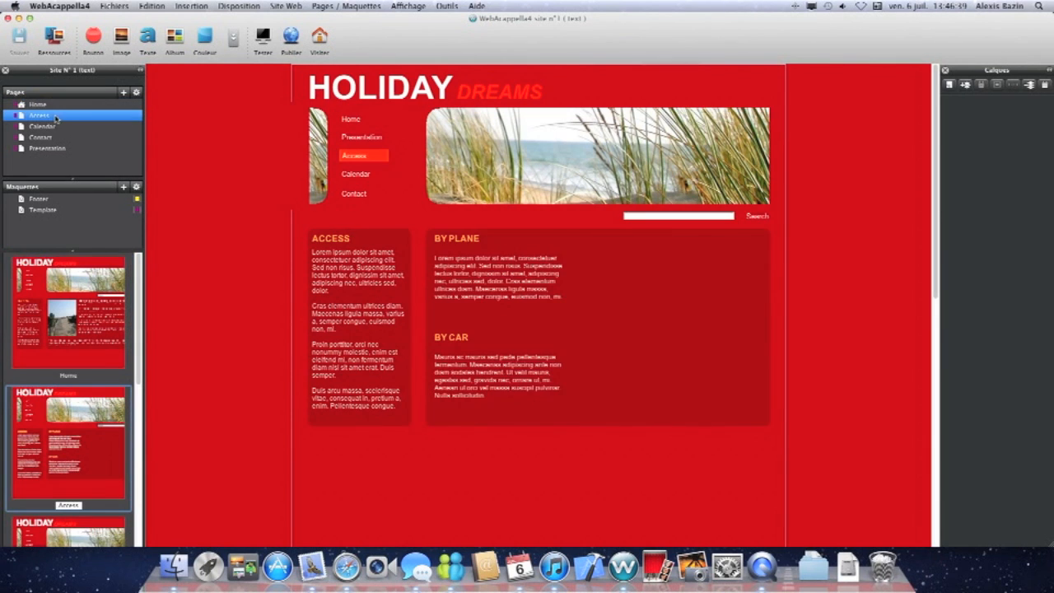
{"action": "left_click", "coordinate": [49, 127]}
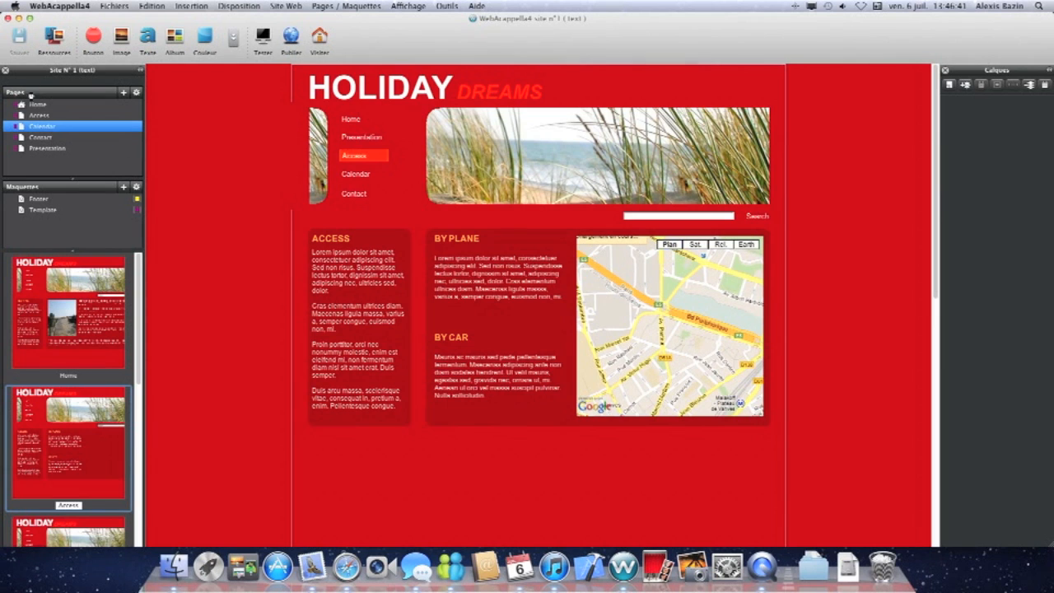
{"action": "left_click", "coordinate": [35, 105]}
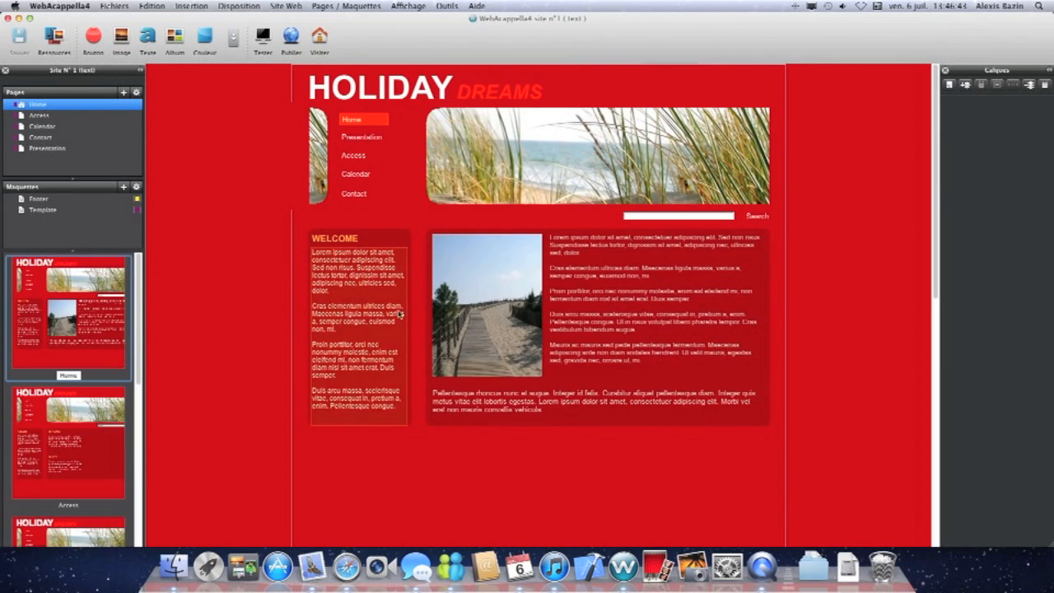
Delete the photo and both text blocks from the Home page's main content area.
{"action": "left_click", "coordinate": [539, 313]}
{"action": "key", "text": "Delete"}
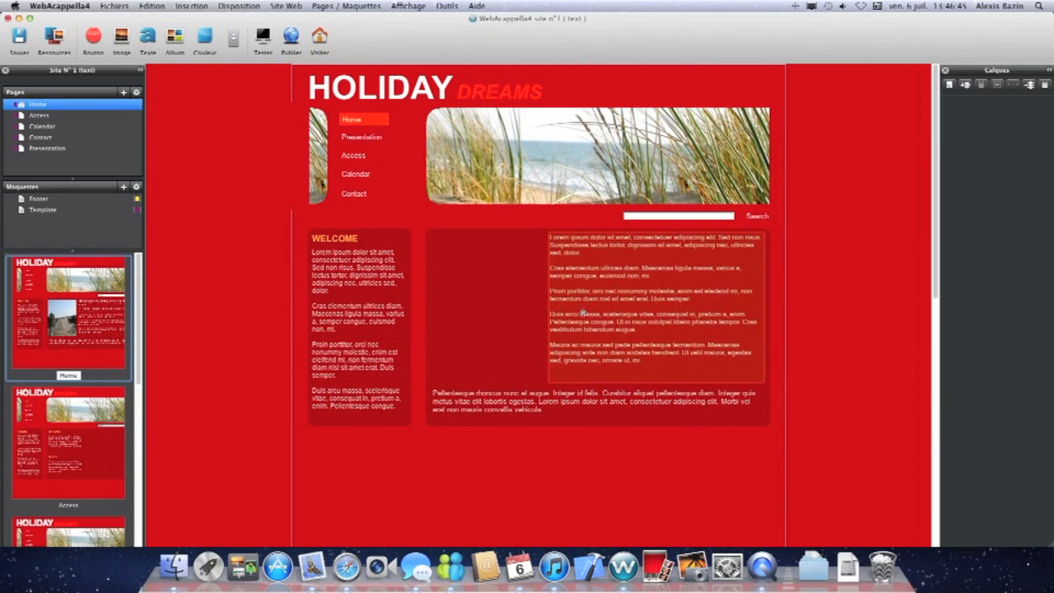
{"action": "left_click", "coordinate": [583, 311]}
{"action": "key", "text": "Delete"}
{"action": "left_click", "coordinate": [558, 403]}
{"action": "key", "text": "Delete"}
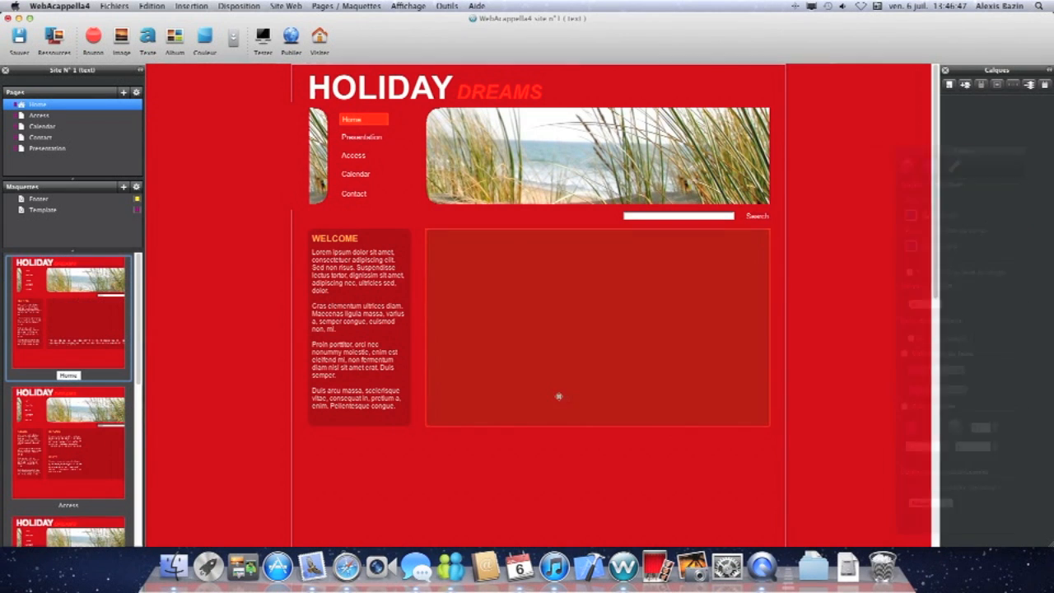
Add a button named accueil to the main content area.
{"action": "left_click", "coordinate": [93, 36]}
{"action": "left_click_drag", "start_coordinate": [335, 82], "coordinate": [467, 254]}
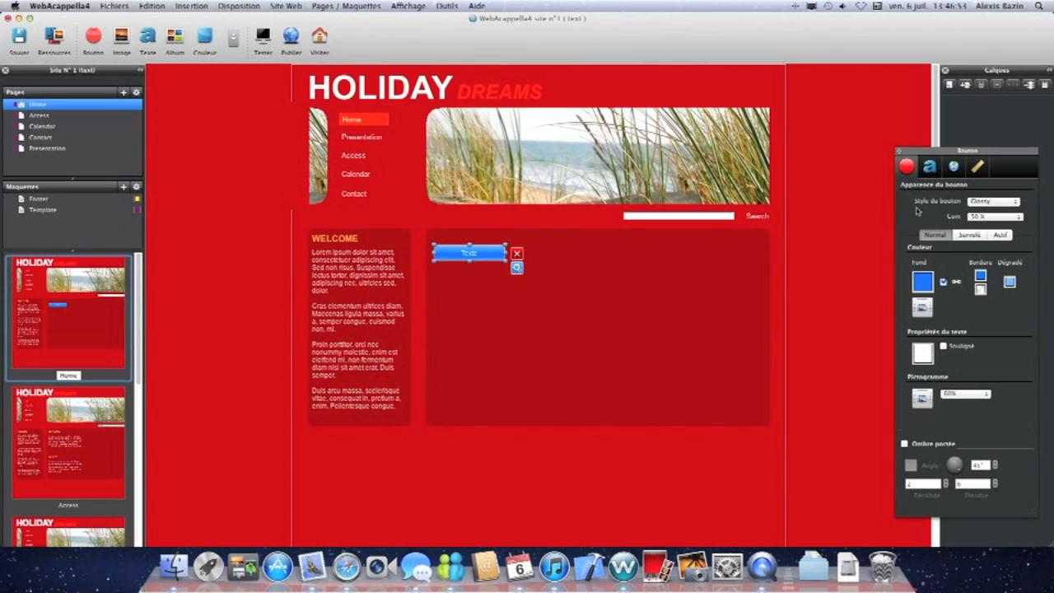
{"action": "left_click", "coordinate": [929, 166]}
{"action": "double_click", "coordinate": [933, 214]}
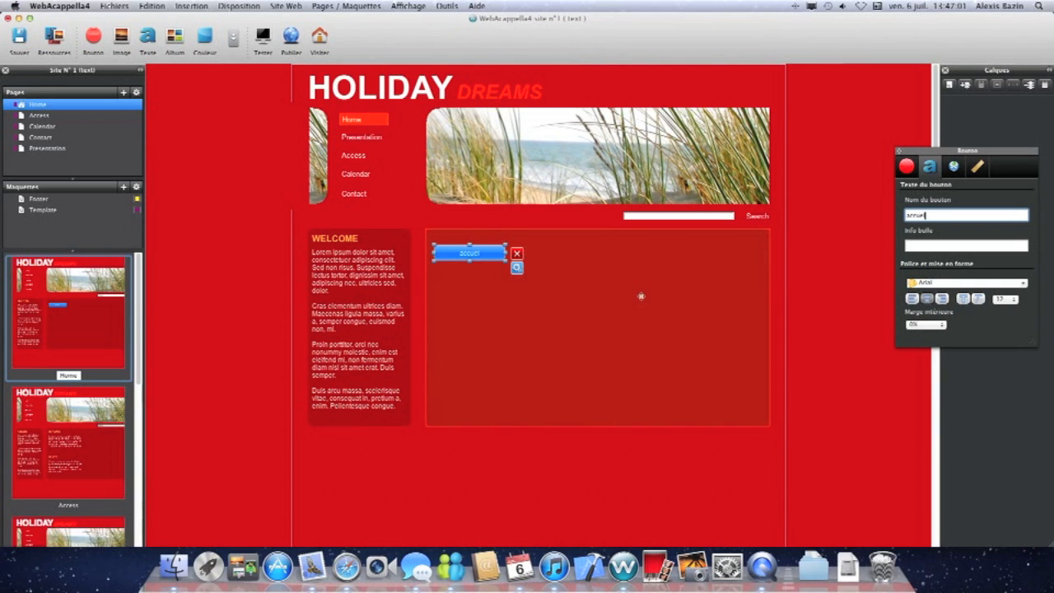
{"action": "left_click", "coordinate": [599, 292]}
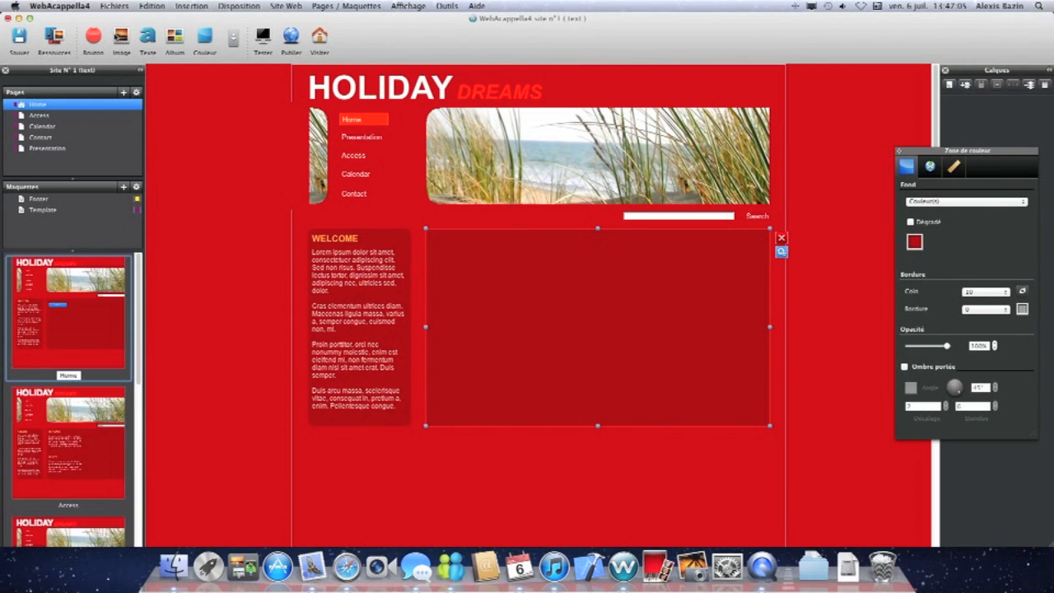
Insert an image block into the main content area and delete the accueil button.
{"action": "left_click", "coordinate": [121, 37]}
{"action": "left_click_drag", "start_coordinate": [326, 121], "coordinate": [713, 313]}
{"action": "left_click", "coordinate": [492, 253]}
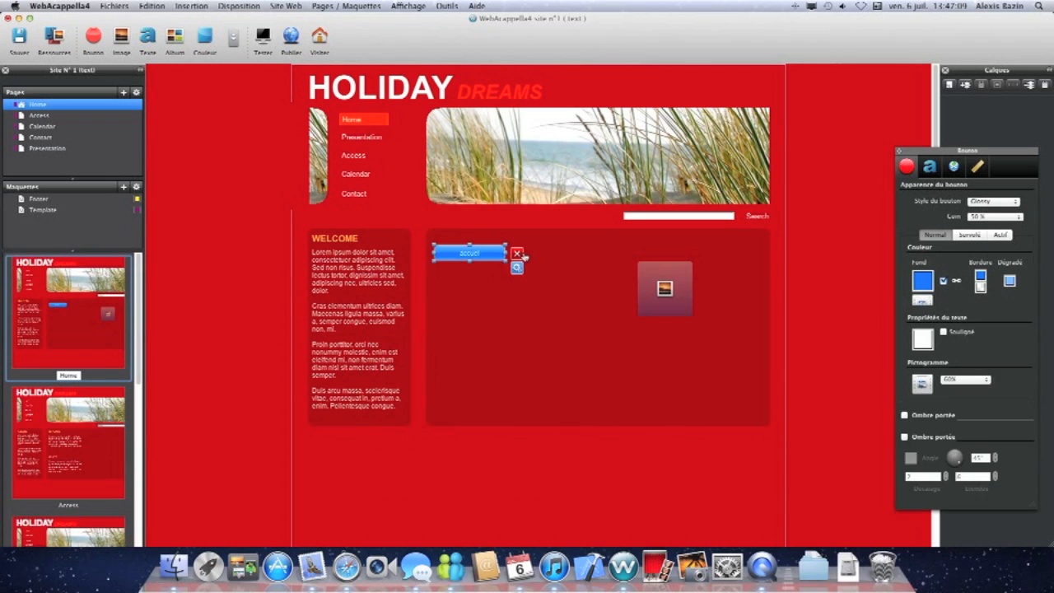
{"action": "left_click", "coordinate": [517, 253]}
Load 3.png from the Images/avente folder into the image block, then adjust its position and size.
{"action": "left_click_drag", "start_coordinate": [649, 290], "coordinate": [536, 276]}
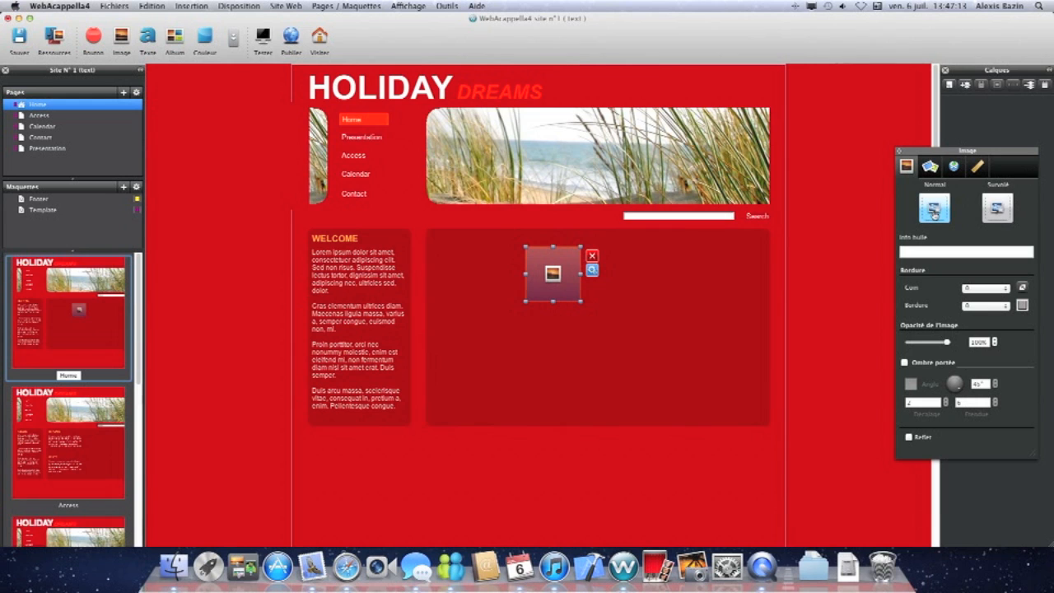
{"action": "left_click", "coordinate": [933, 211]}
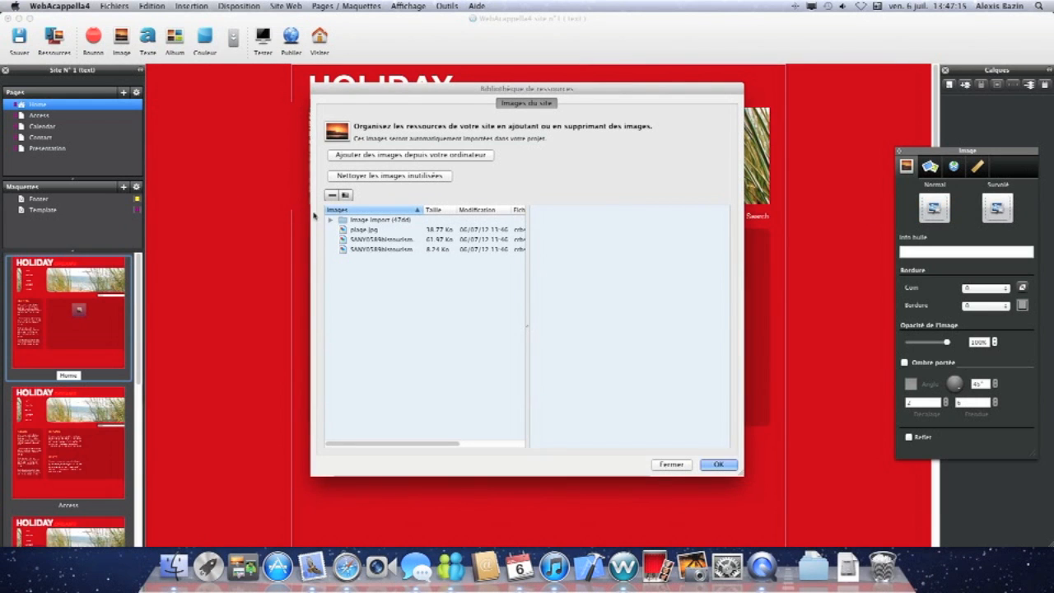
{"action": "left_click", "coordinate": [358, 232]}
{"action": "left_click", "coordinate": [367, 240]}
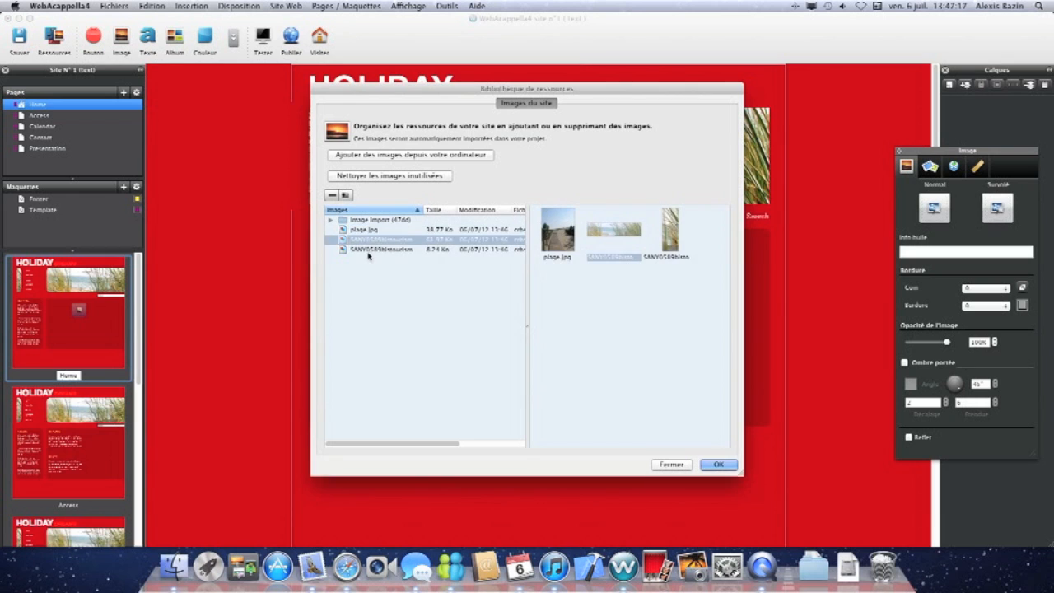
{"action": "left_click", "coordinate": [368, 249]}
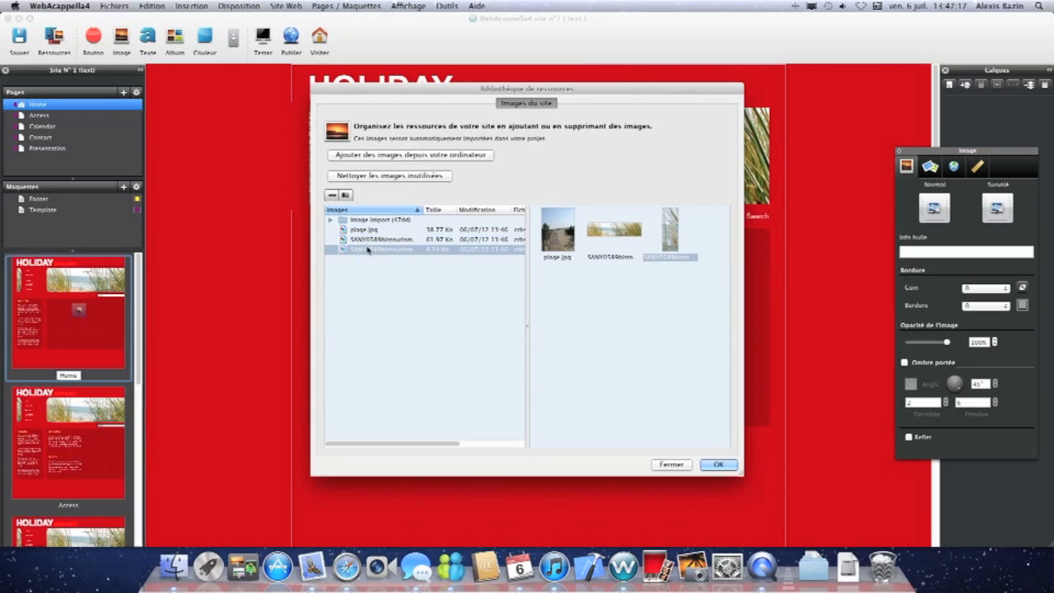
{"action": "left_click", "coordinate": [367, 158]}
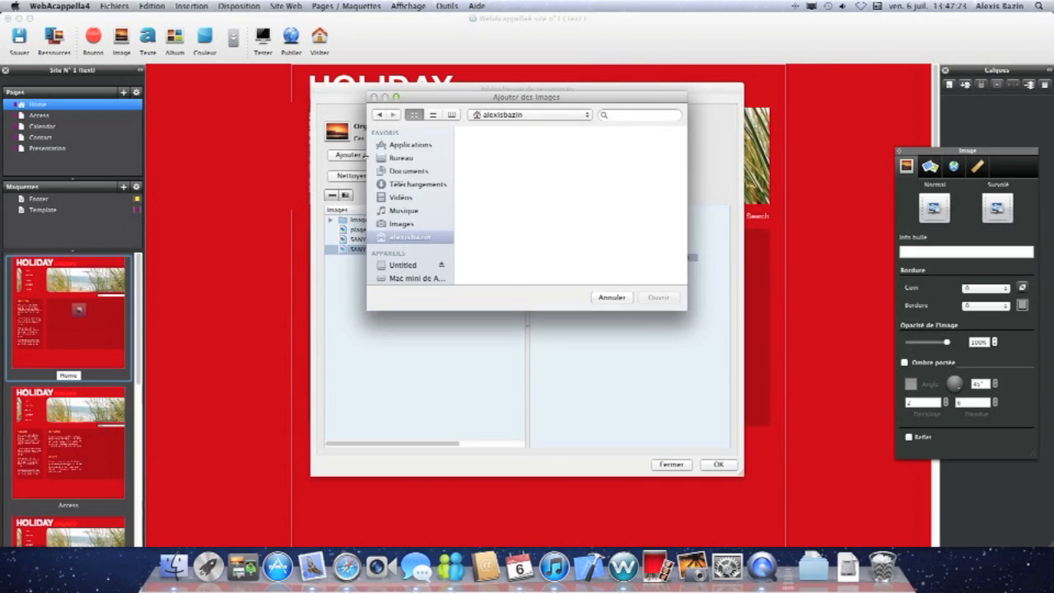
{"action": "left_click", "coordinate": [420, 224]}
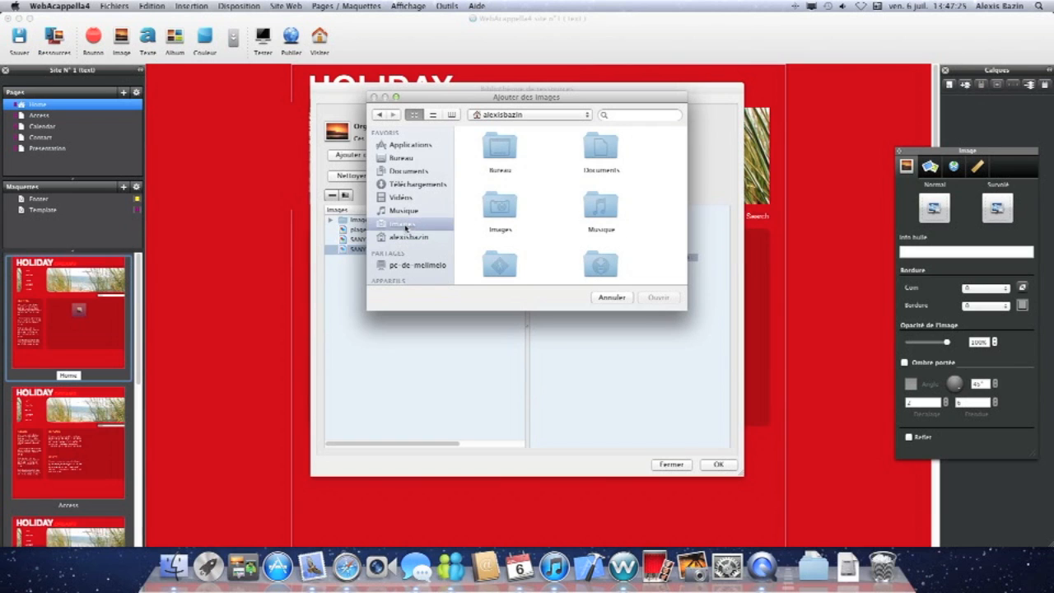
{"action": "double_click", "coordinate": [497, 148]}
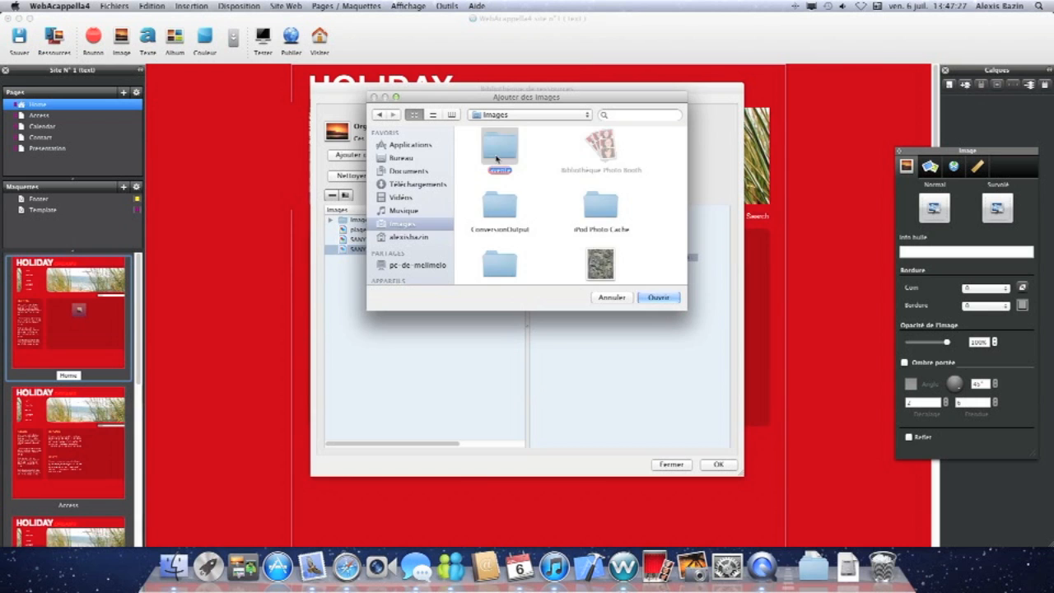
{"action": "left_click", "coordinate": [499, 206]}
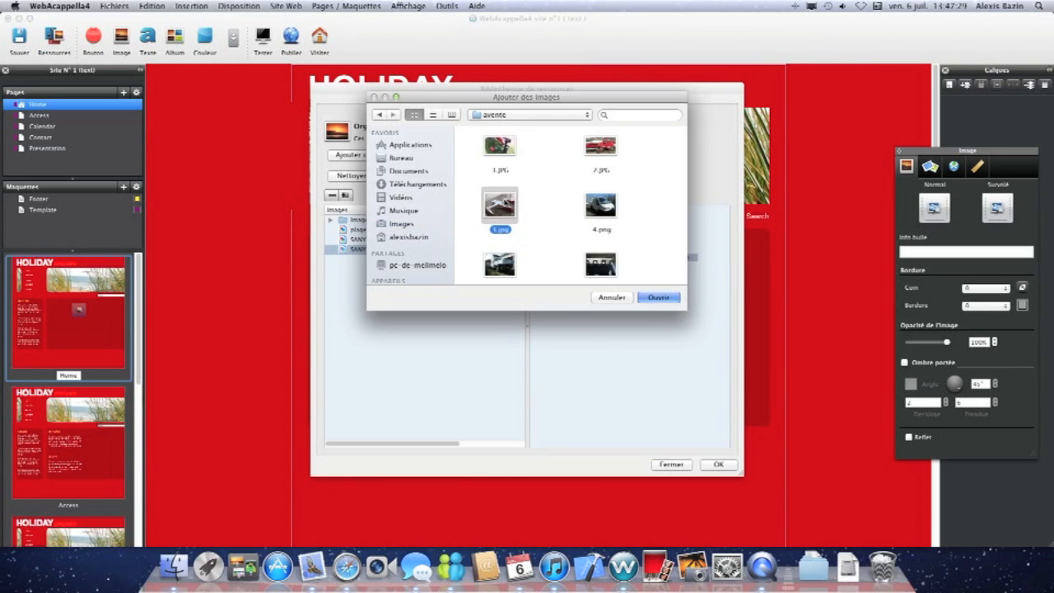
{"action": "left_click", "coordinate": [659, 298]}
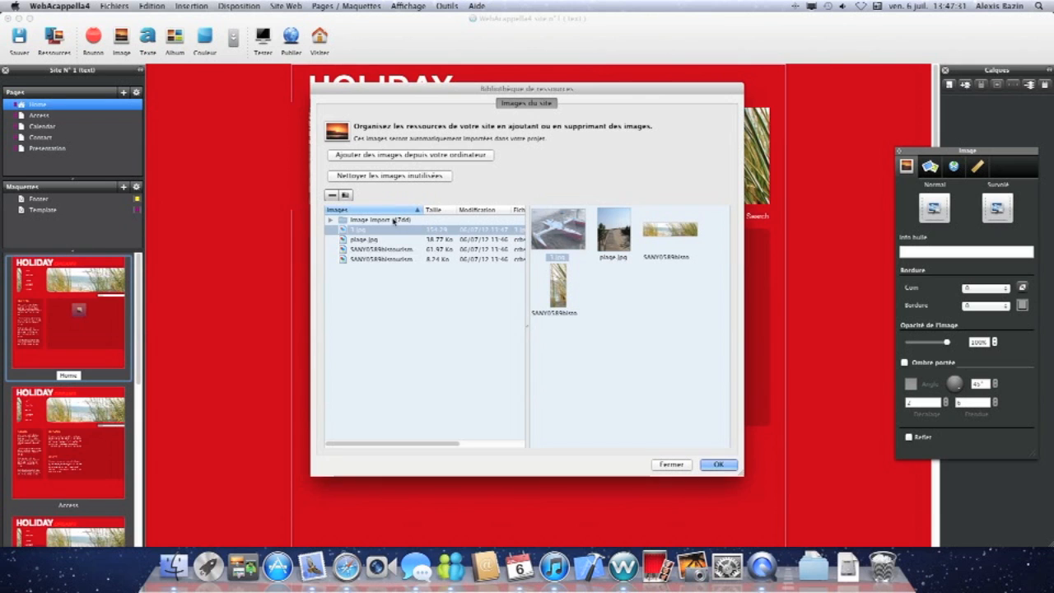
{"action": "left_click", "coordinate": [719, 465]}
{"action": "left_click_drag", "start_coordinate": [550, 310], "coordinate": [487, 301]}
{"action": "left_click_drag", "start_coordinate": [597, 342], "coordinate": [585, 346]}
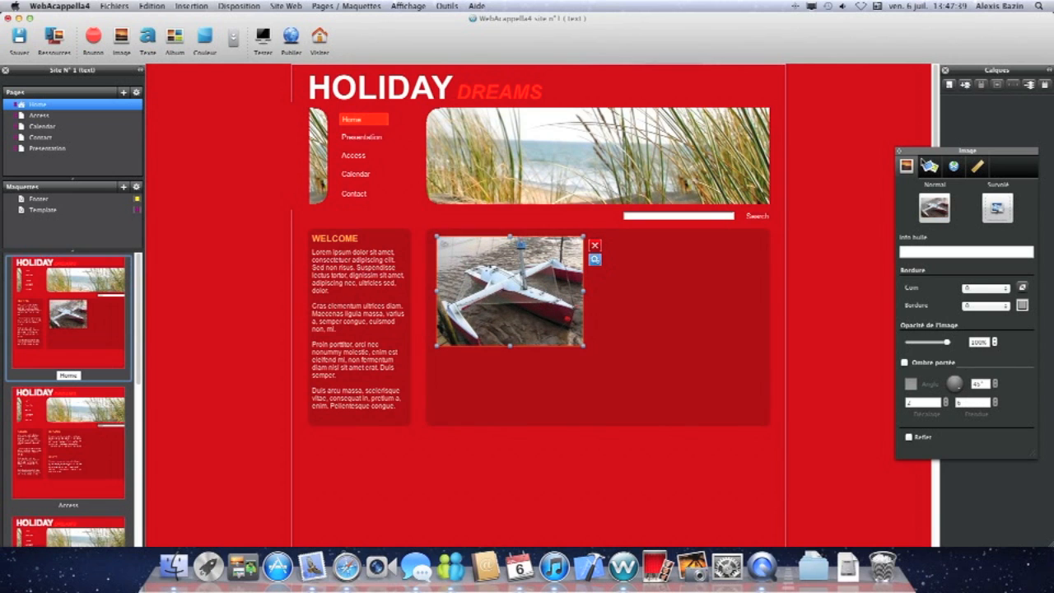
Set the photo's tooltip to Bateaux, round its corners and give it a border of 2.
{"action": "left_click", "coordinate": [924, 256]}
{"action": "left_click", "coordinate": [1000, 288]}
{"action": "left_click", "coordinate": [984, 338]}
{"action": "left_click", "coordinate": [996, 311]}
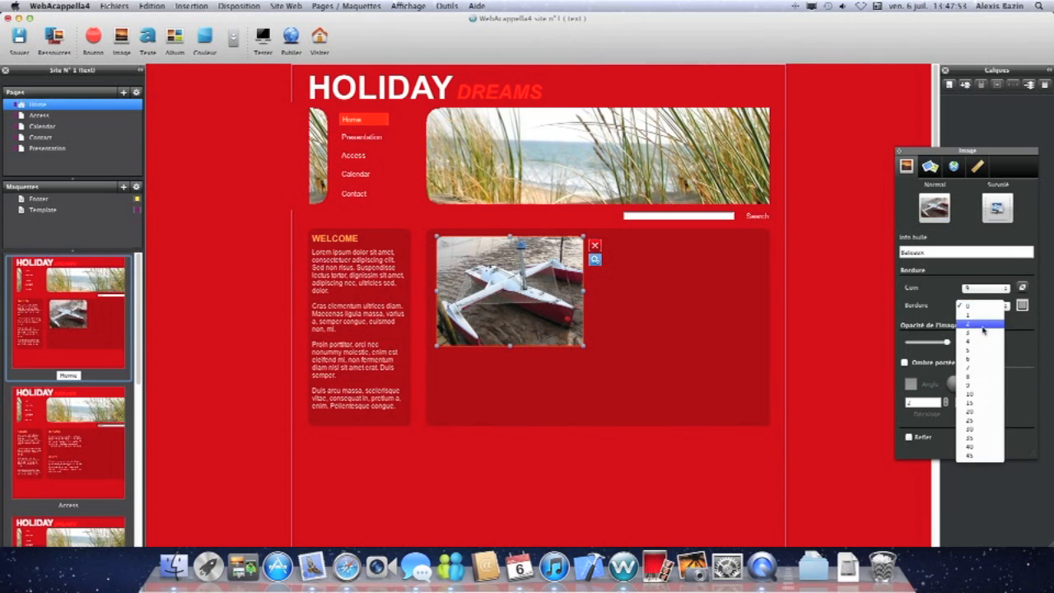
{"action": "left_click", "coordinate": [978, 336]}
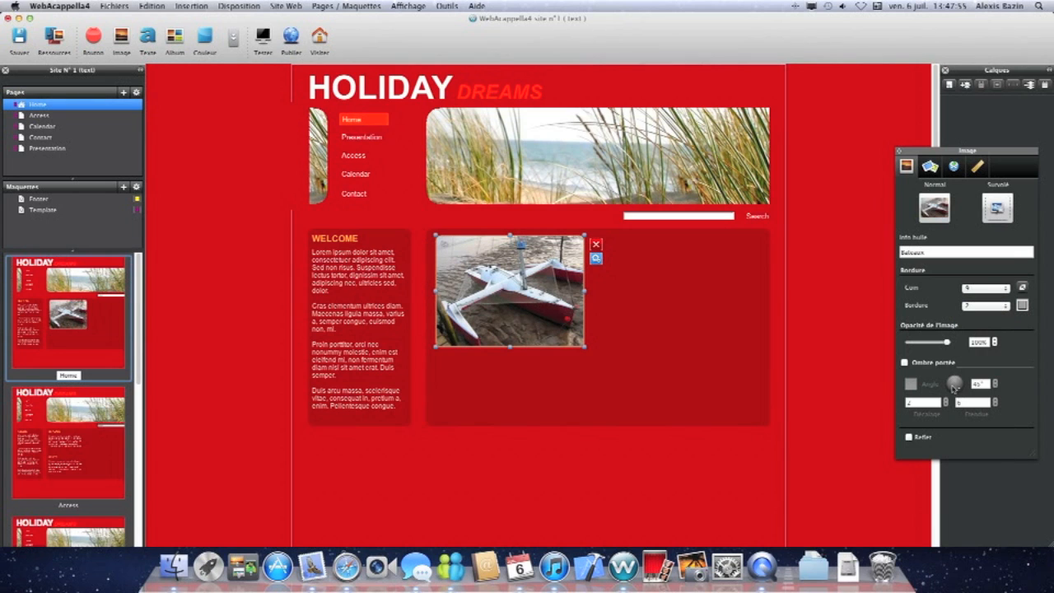
Link the photo to the site's Access page.
{"action": "left_click", "coordinate": [939, 173]}
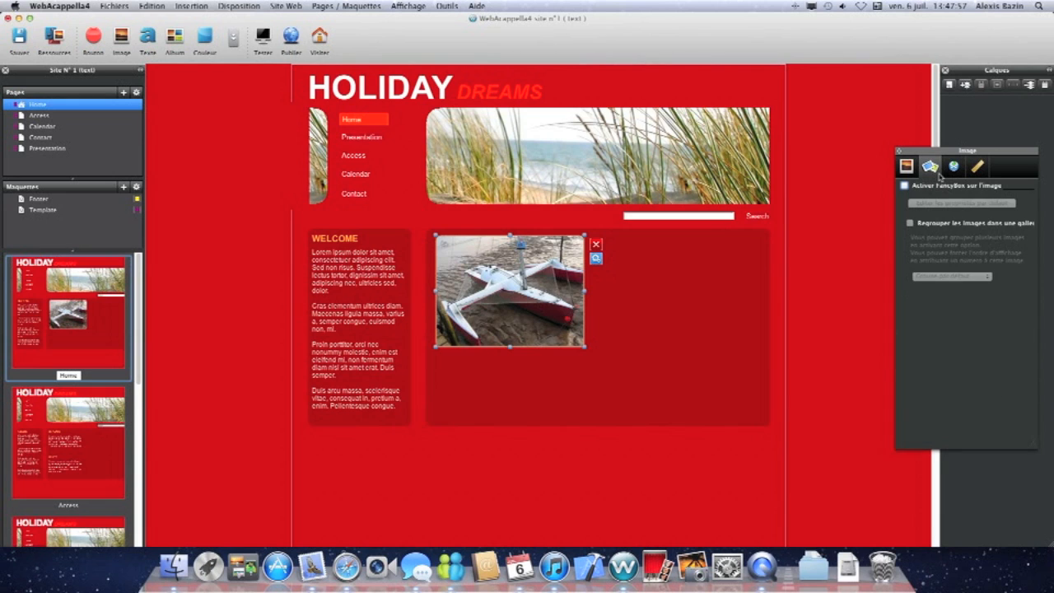
{"action": "left_click", "coordinate": [952, 168]}
{"action": "left_click", "coordinate": [954, 188]}
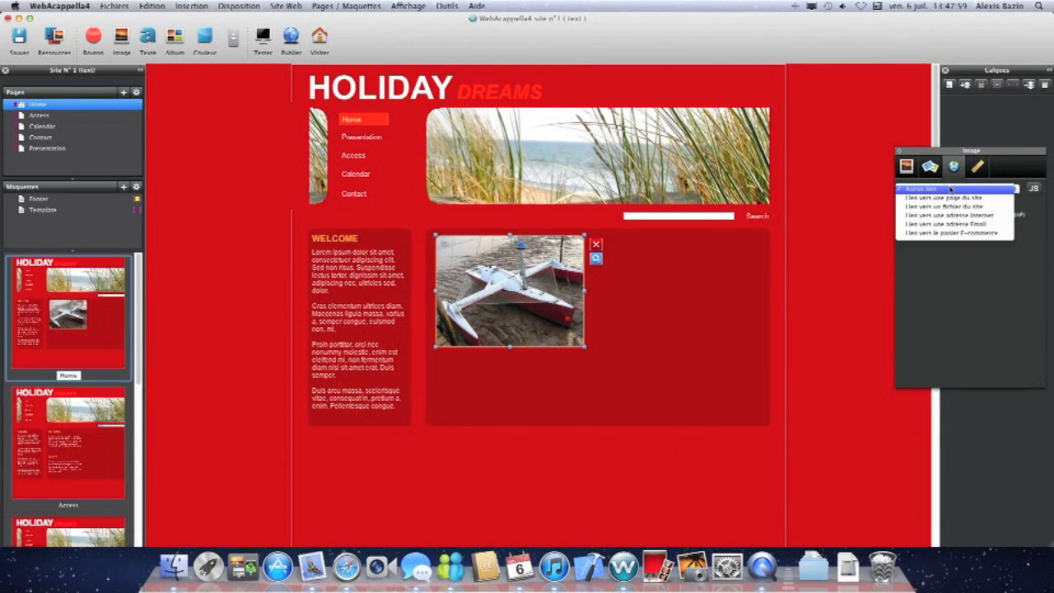
{"action": "left_click", "coordinate": [946, 198]}
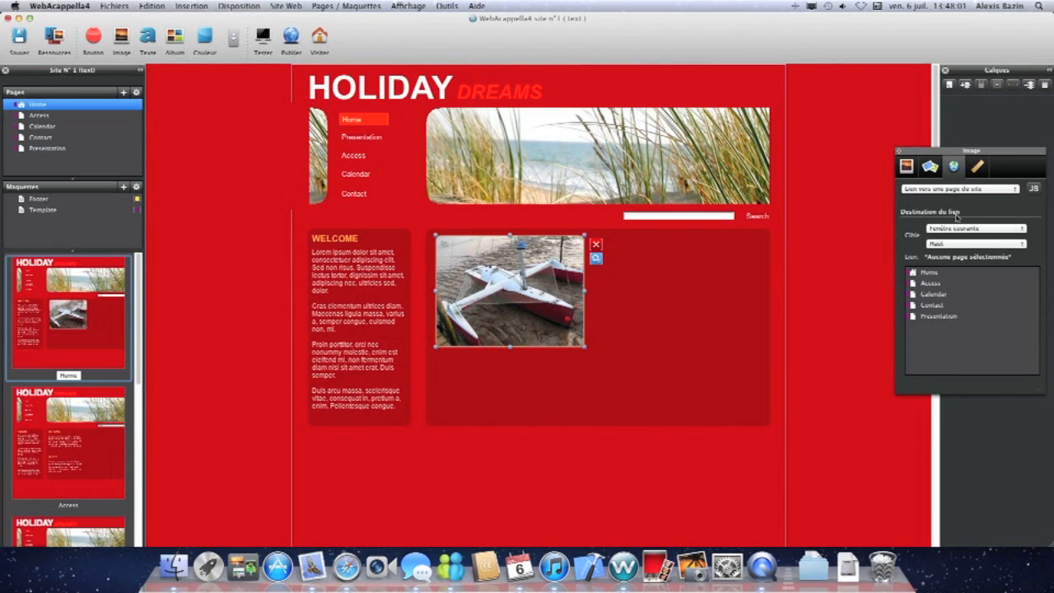
{"action": "left_click", "coordinate": [930, 283]}
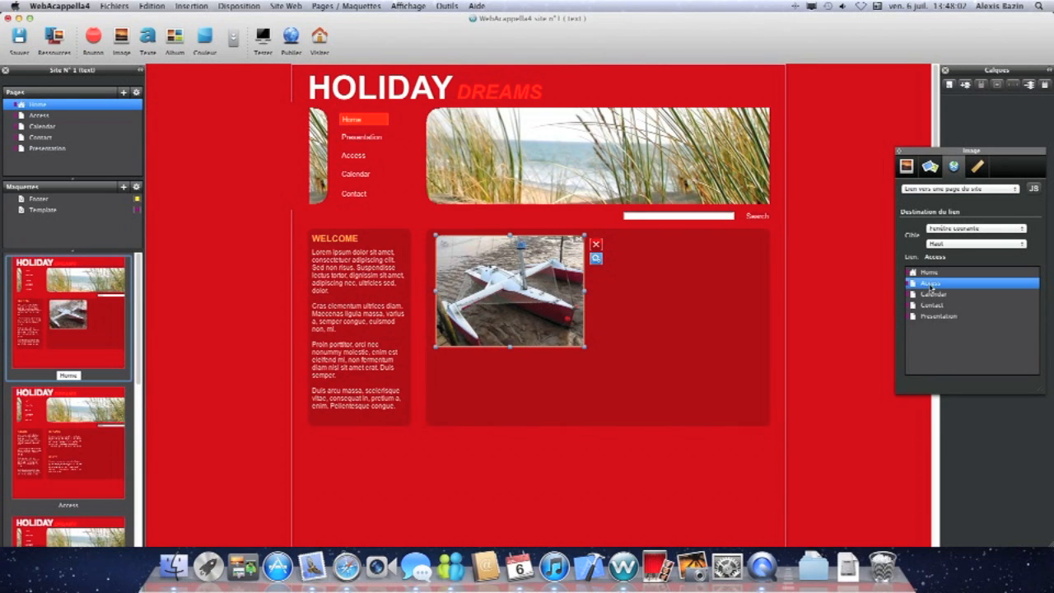
Review the photo's link type options, then deselect the photo.
{"action": "left_click", "coordinate": [955, 189]}
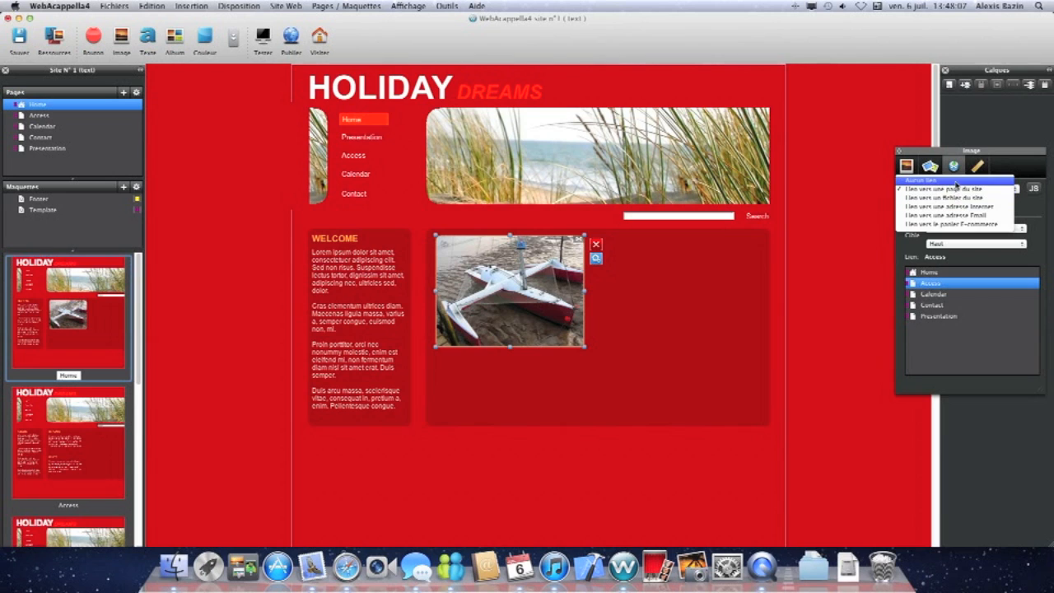
{"action": "left_click", "coordinate": [957, 180]}
{"action": "left_click", "coordinate": [858, 240]}
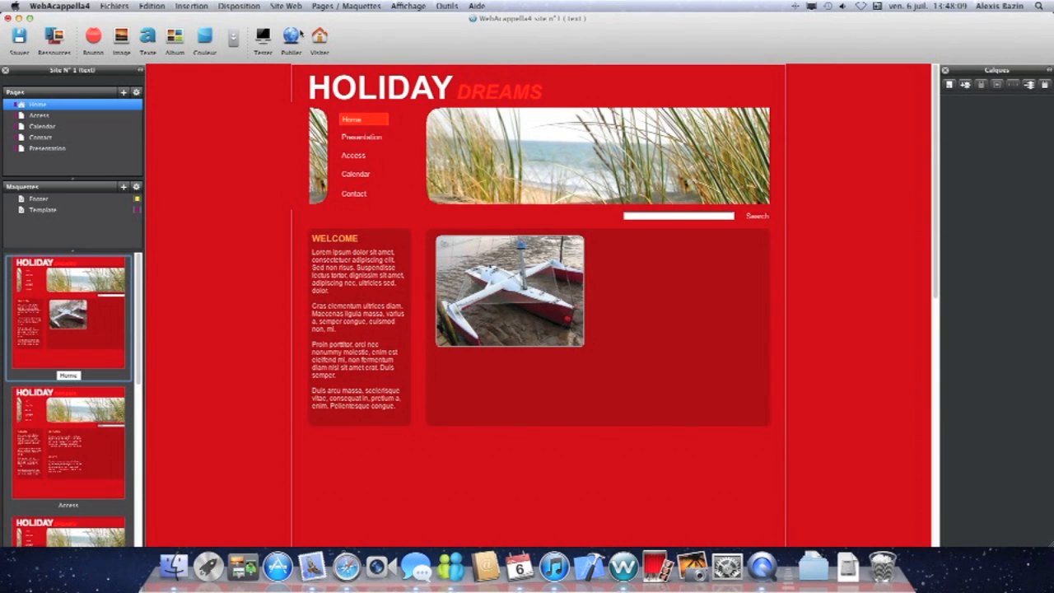
Insert a text block in the main content area beside the photo and type bonjour in it.
{"action": "left_click", "coordinate": [148, 38]}
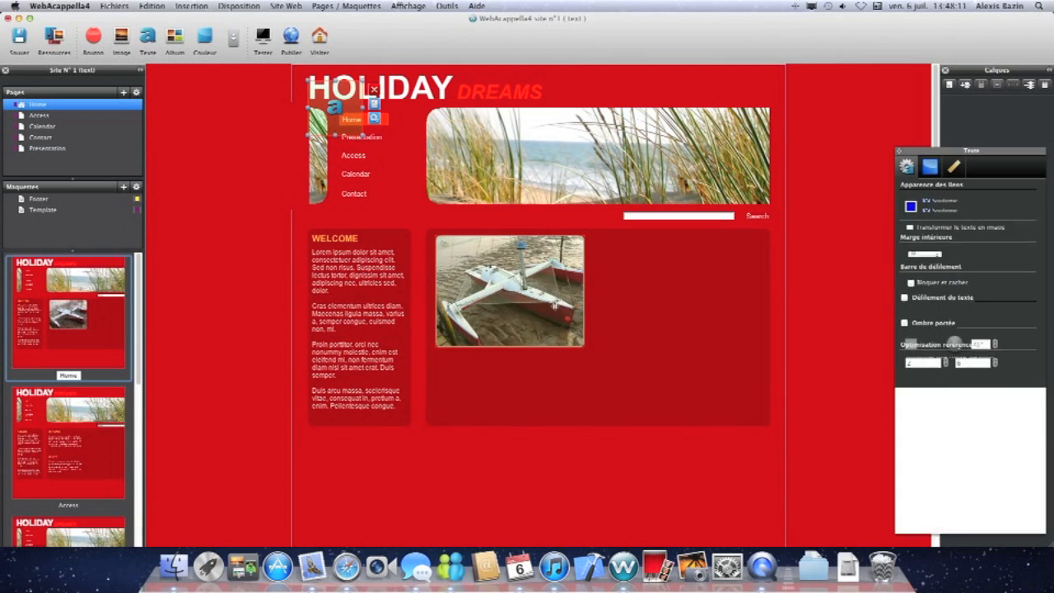
{"action": "left_click_drag", "start_coordinate": [335, 107], "coordinate": [648, 282]}
{"action": "double_click", "coordinate": [648, 282]}
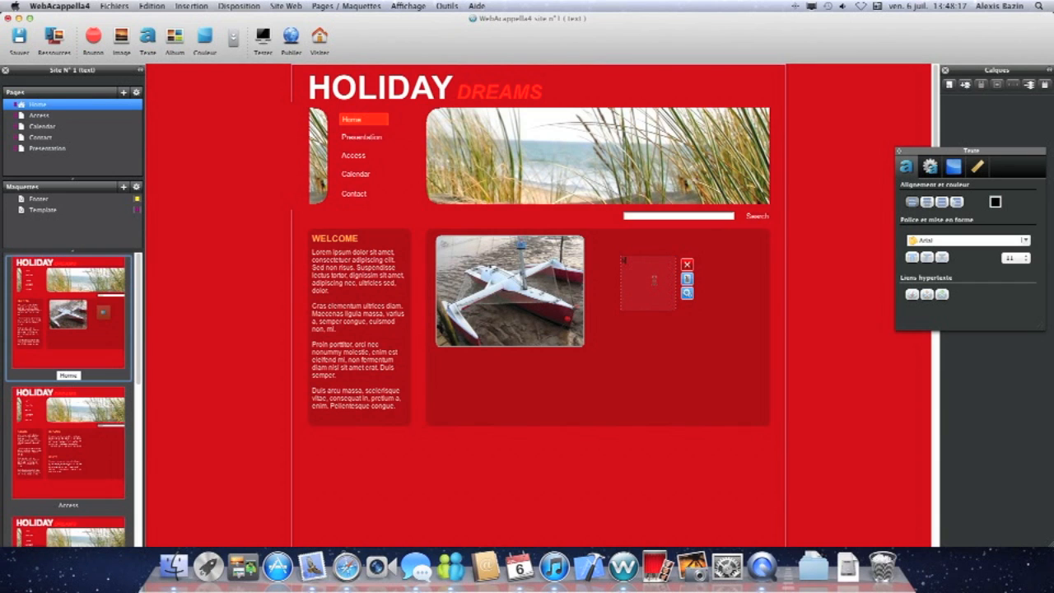
{"action": "type", "text": "bonjou"}
{"action": "left_click", "coordinate": [653, 329]}
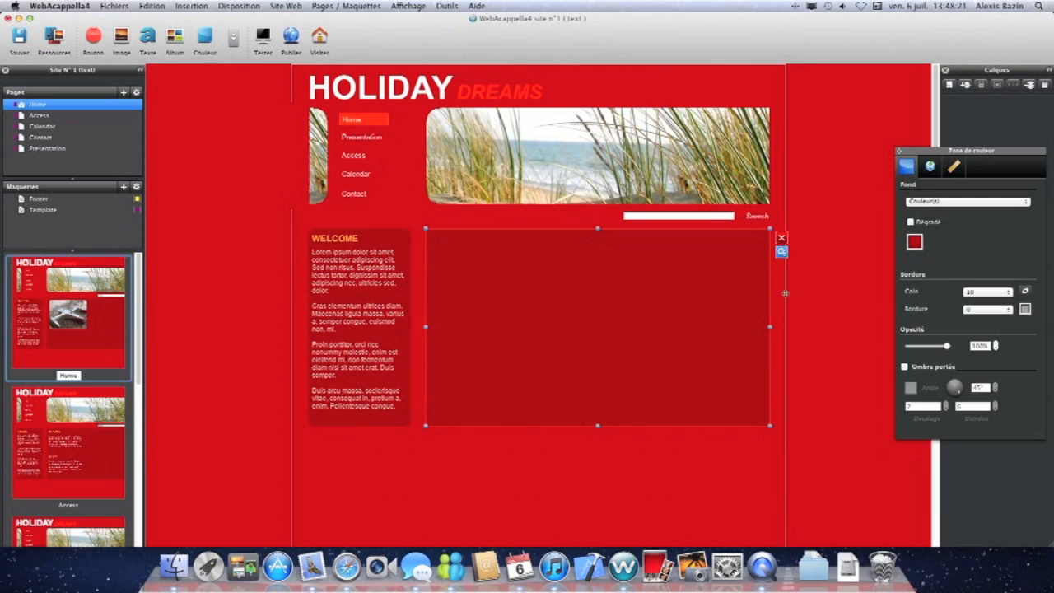
Select the word bonjour in the text block and make it bold.
{"action": "left_click", "coordinate": [785, 293]}
{"action": "left_click", "coordinate": [649, 276]}
{"action": "double_click", "coordinate": [651, 260]}
{"action": "left_click_drag", "start_coordinate": [649, 261], "coordinate": [635, 261]}
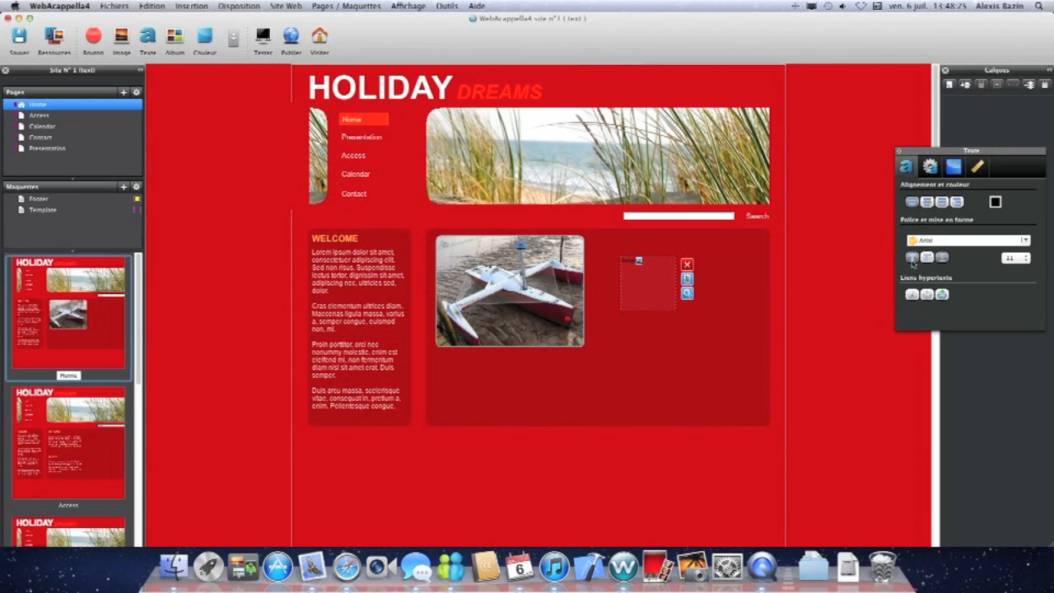
{"action": "left_click", "coordinate": [911, 259]}
{"action": "double_click", "coordinate": [645, 261]}
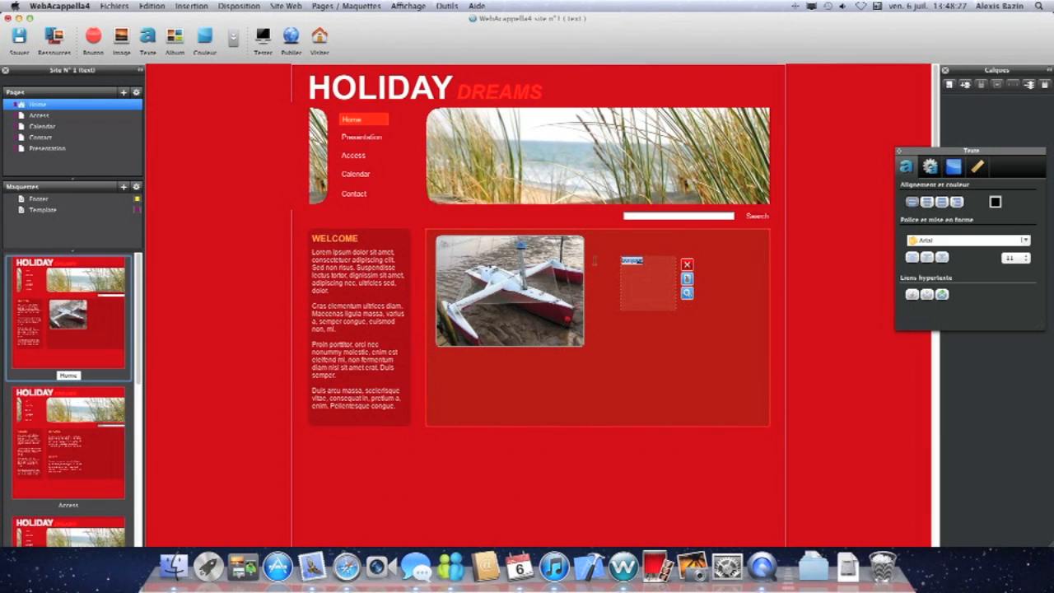
Set the text's font size to 17 and center it.
{"action": "left_click", "coordinate": [1027, 263]}
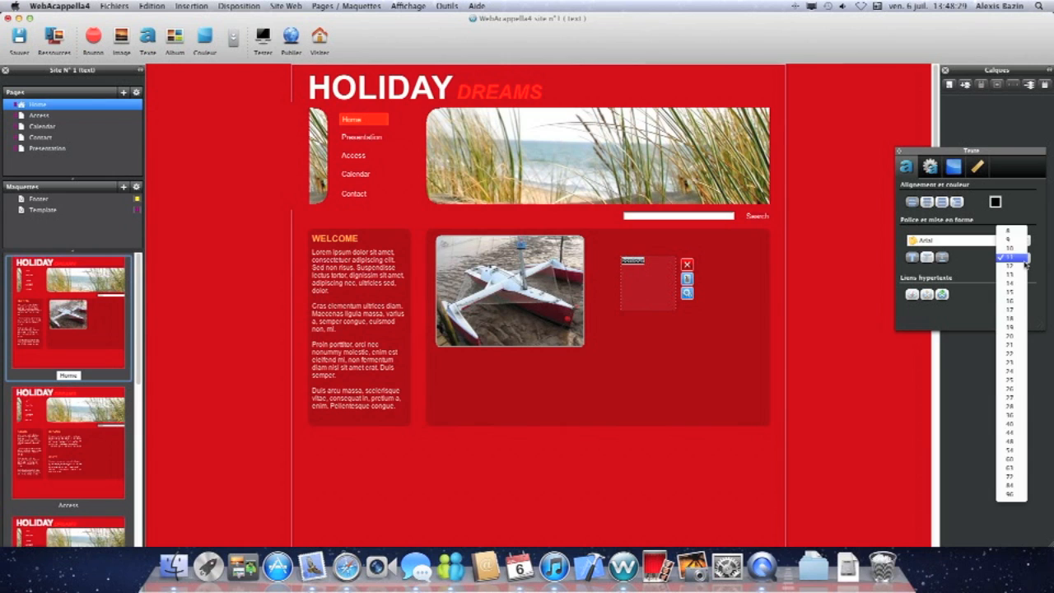
{"action": "left_click", "coordinate": [1010, 315]}
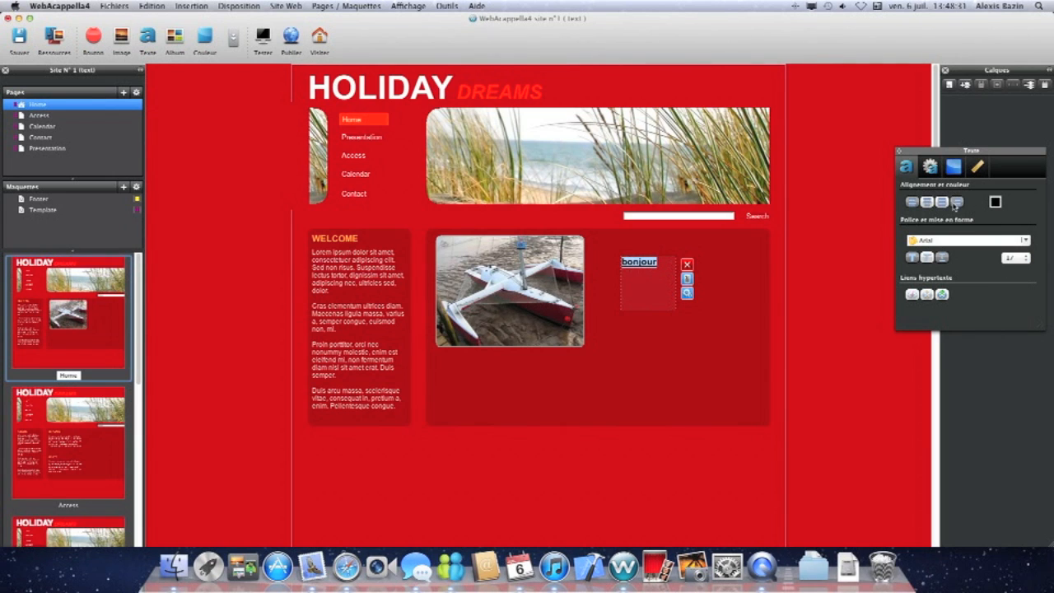
{"action": "left_click", "coordinate": [927, 202]}
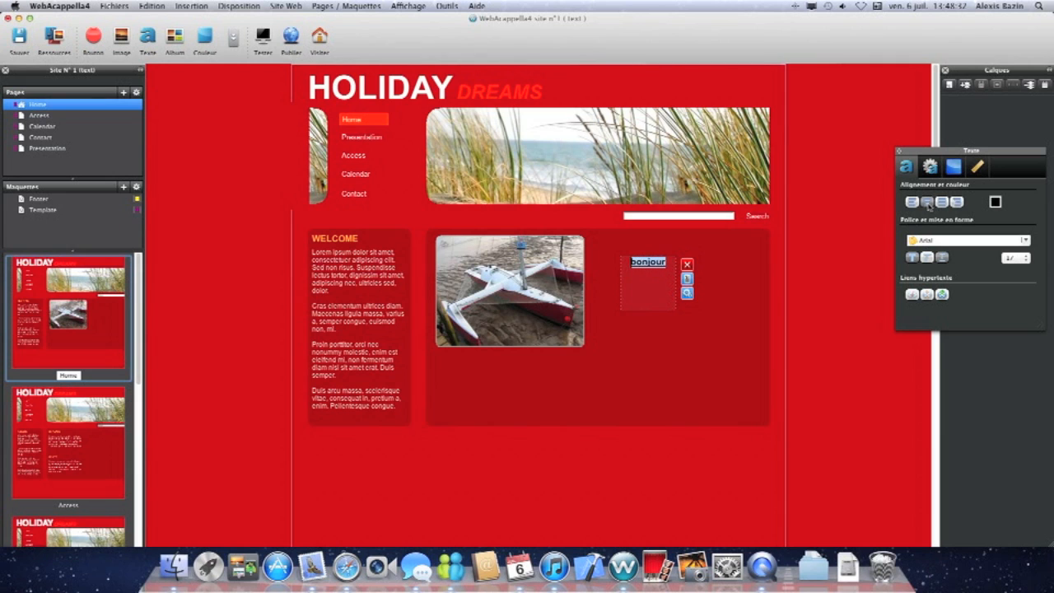
Link the bonjour text to the site's Home page.
{"action": "left_click", "coordinate": [942, 294]}
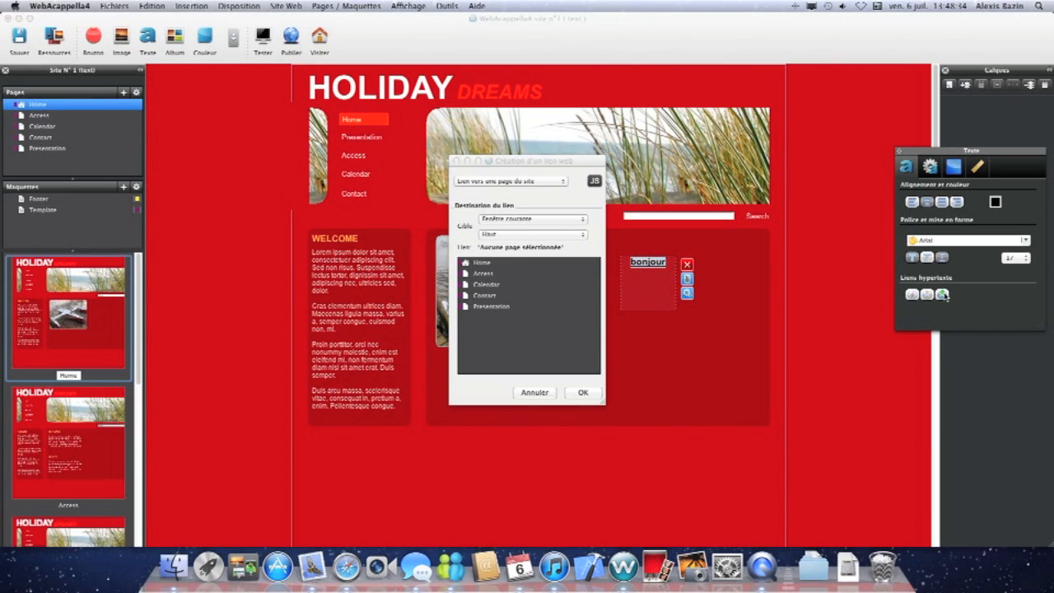
{"action": "left_click", "coordinate": [479, 263]}
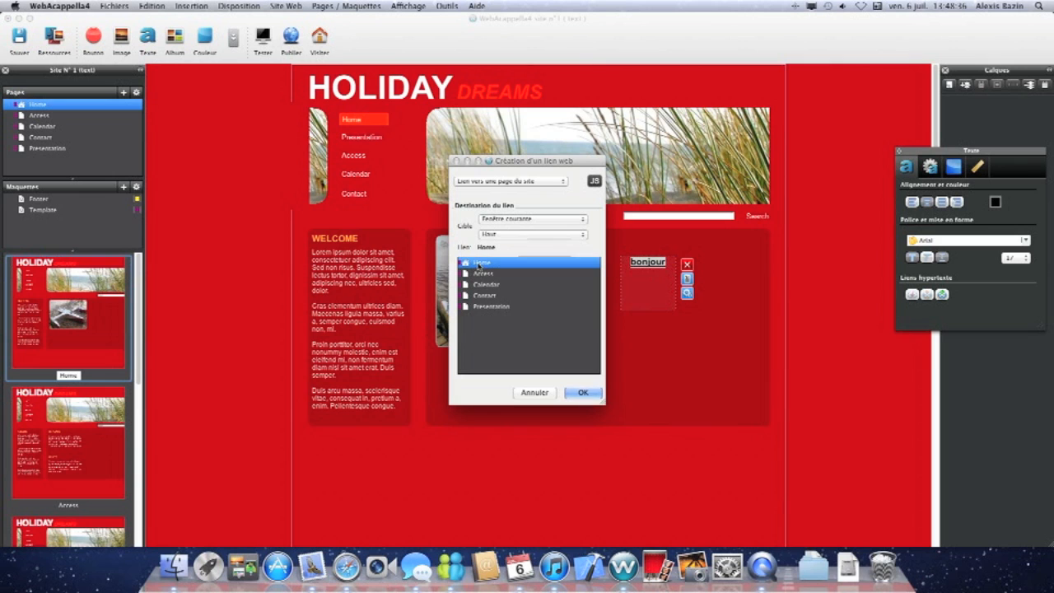
{"action": "left_click", "coordinate": [578, 392]}
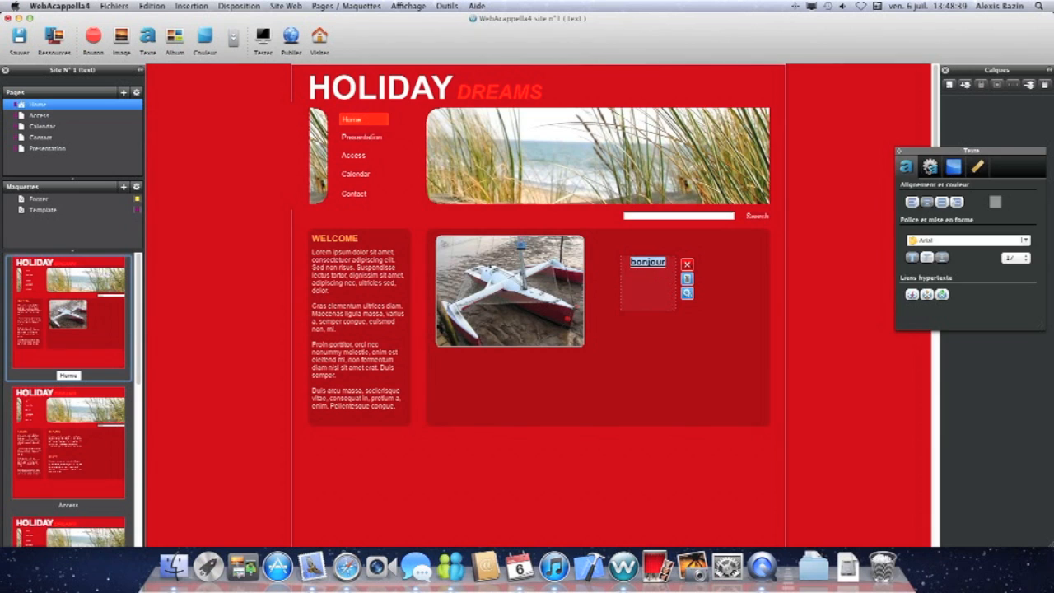
Enable text scrolling for the text block and adjust its scrolling options.
{"action": "left_click", "coordinate": [931, 167]}
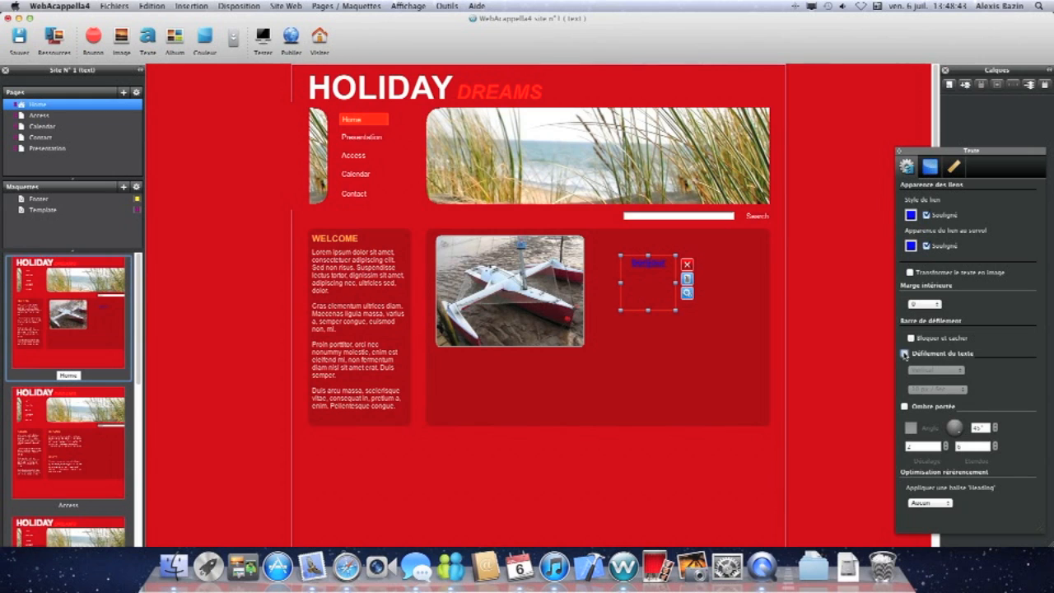
{"action": "left_click", "coordinate": [905, 354]}
{"action": "left_click", "coordinate": [922, 373]}
{"action": "left_click", "coordinate": [924, 384]}
Give the text block a gradient background running from grey to red.
{"action": "left_click", "coordinate": [930, 172]}
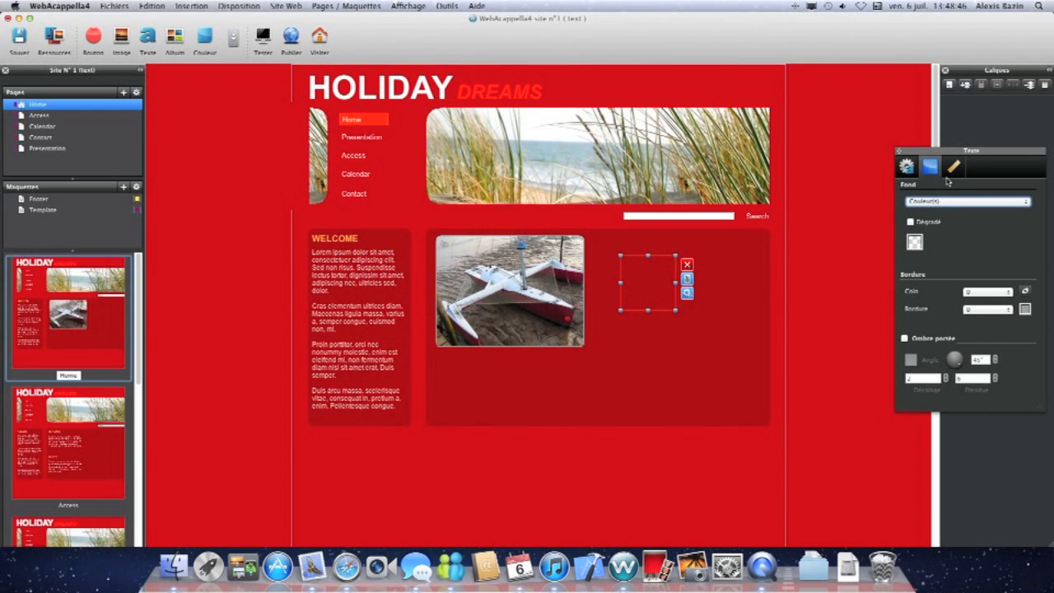
{"action": "left_click", "coordinate": [910, 223]}
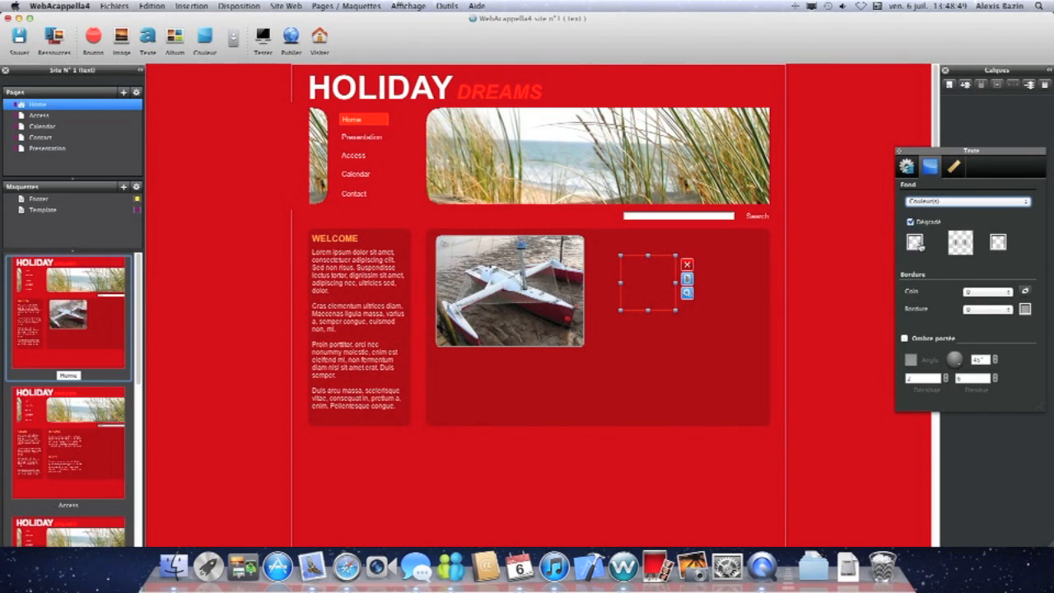
{"action": "left_click", "coordinate": [918, 245]}
{"action": "left_click", "coordinate": [907, 277]}
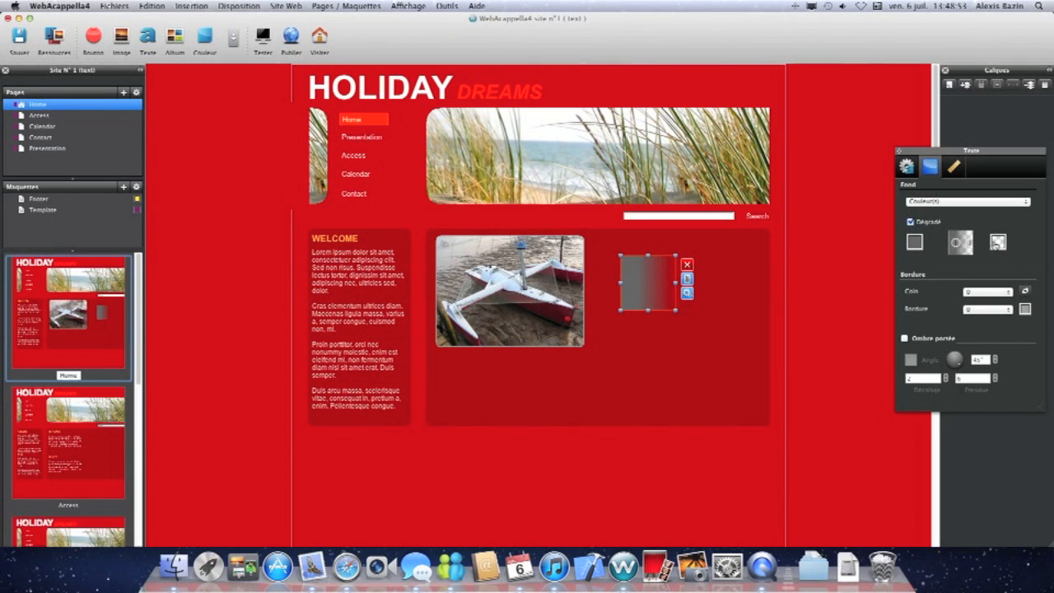
{"action": "left_click", "coordinate": [998, 241]}
{"action": "left_click", "coordinate": [965, 262]}
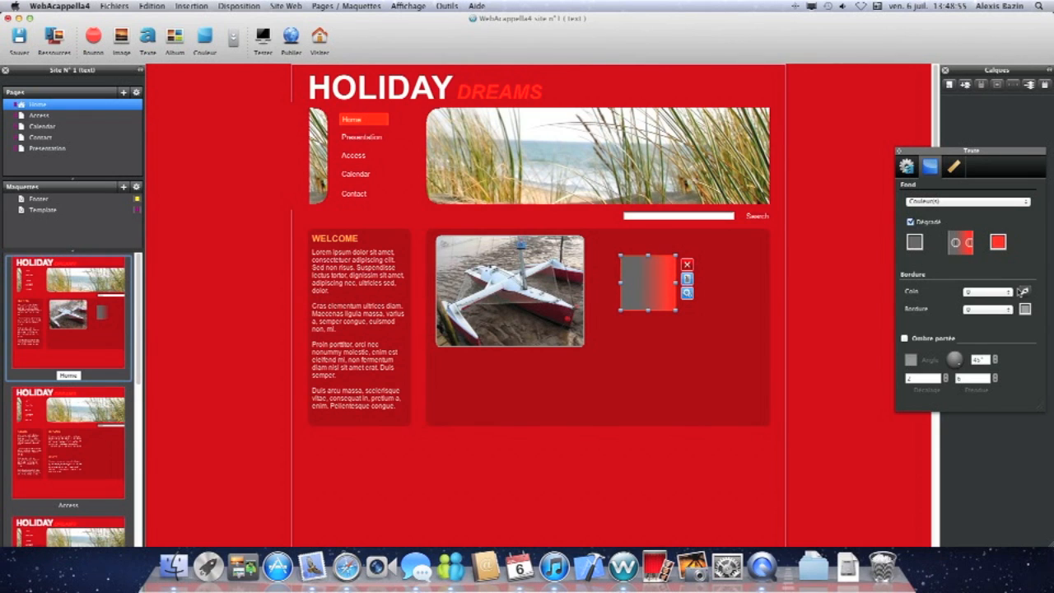
Round the text block's corners and set its border to 4.
{"action": "left_click", "coordinate": [1026, 291]}
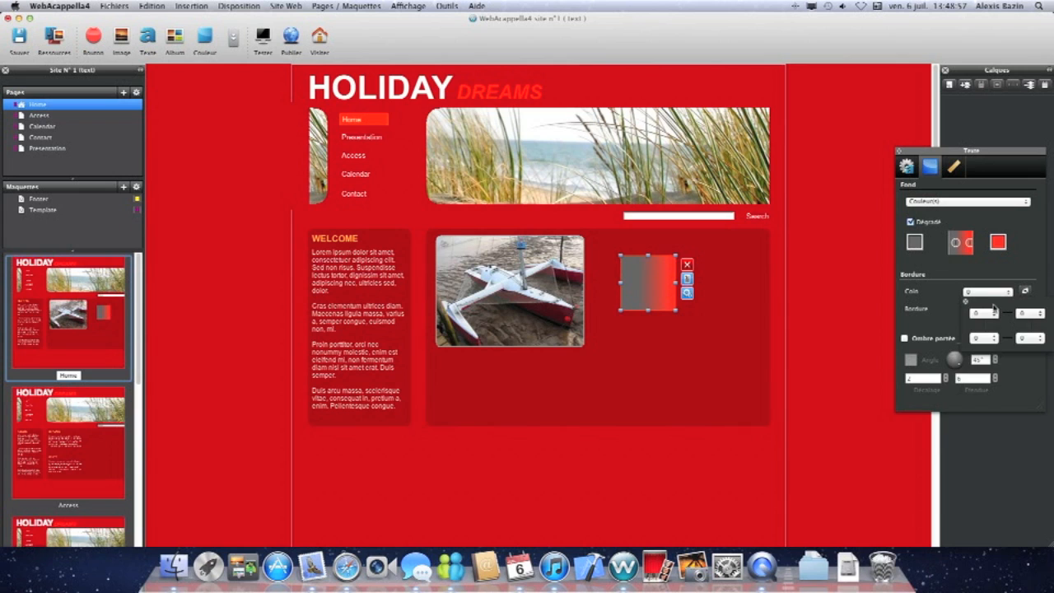
{"action": "left_click", "coordinate": [993, 293]}
{"action": "left_click", "coordinate": [993, 293]}
{"action": "left_click", "coordinate": [985, 328]}
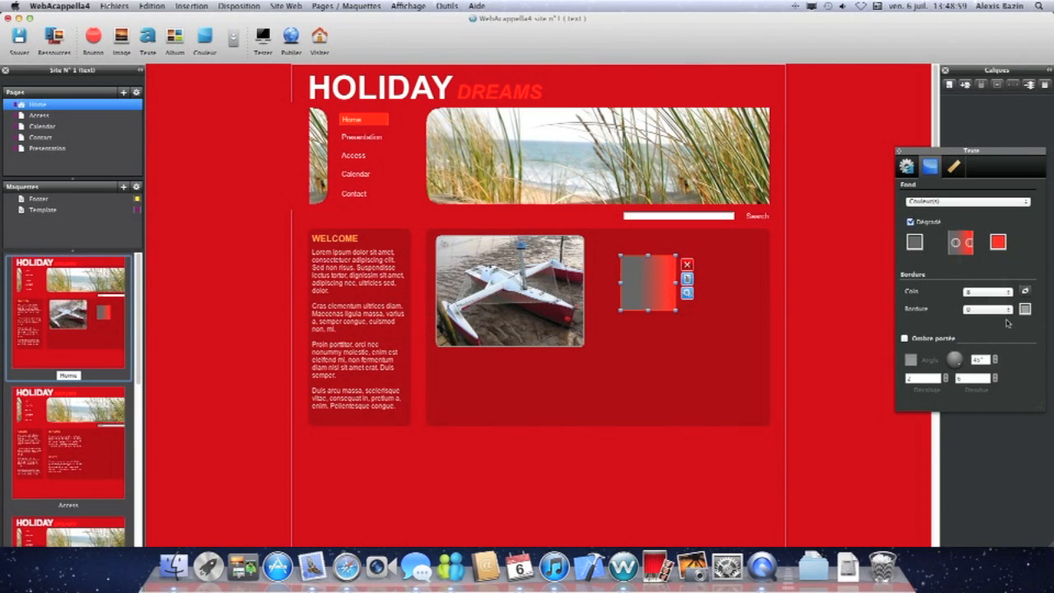
{"action": "left_click", "coordinate": [1010, 311]}
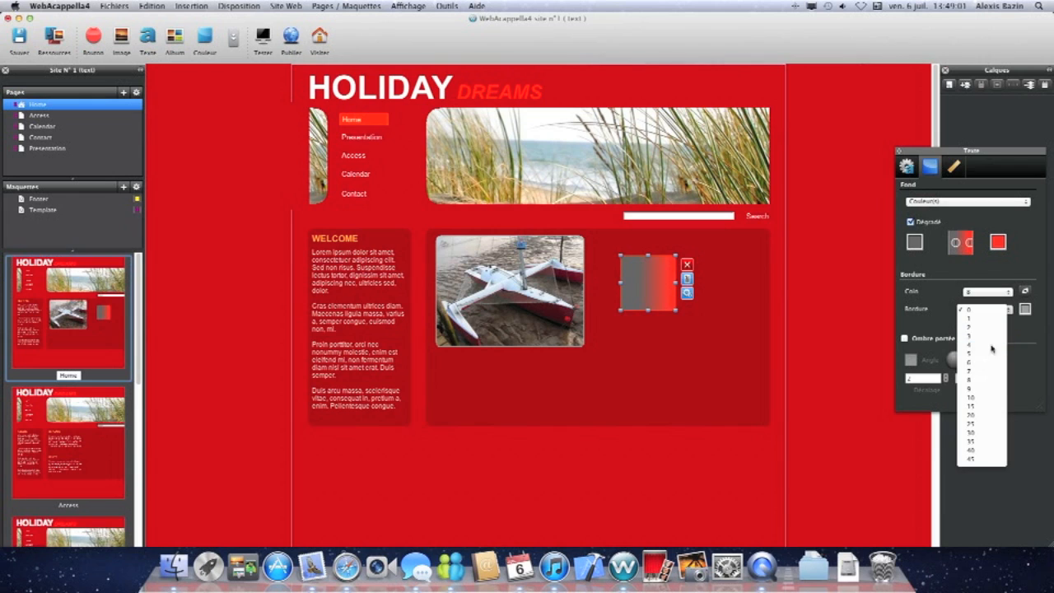
{"action": "left_click", "coordinate": [991, 349]}
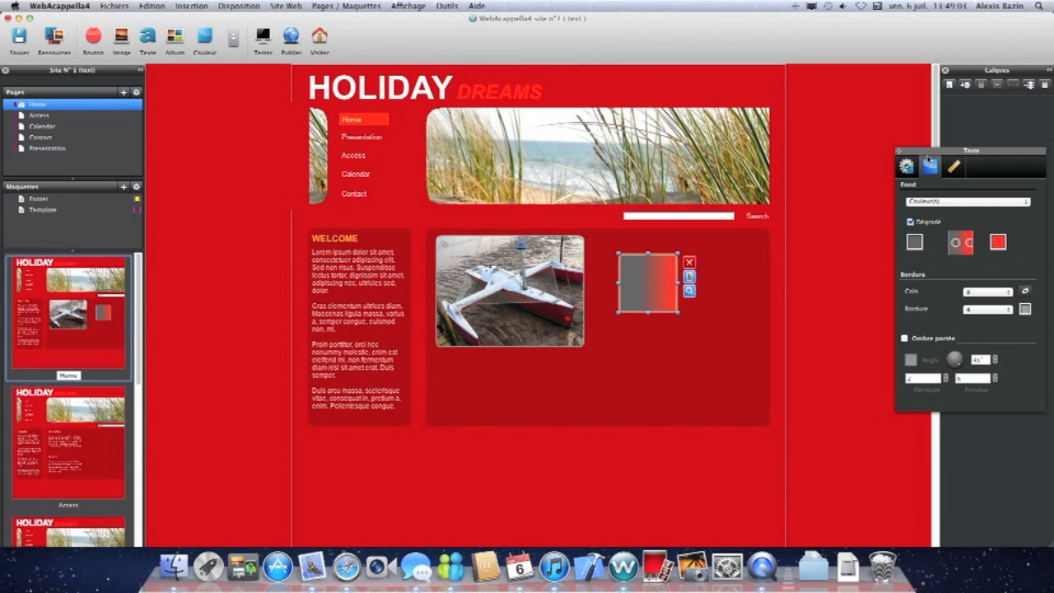
Rotate the text block about 45 degrees into a diamond, then deselect it.
{"action": "left_click", "coordinate": [952, 167]}
{"action": "left_click_drag", "start_coordinate": [939, 308], "coordinate": [939, 322]}
{"action": "left_click", "coordinate": [813, 328]}
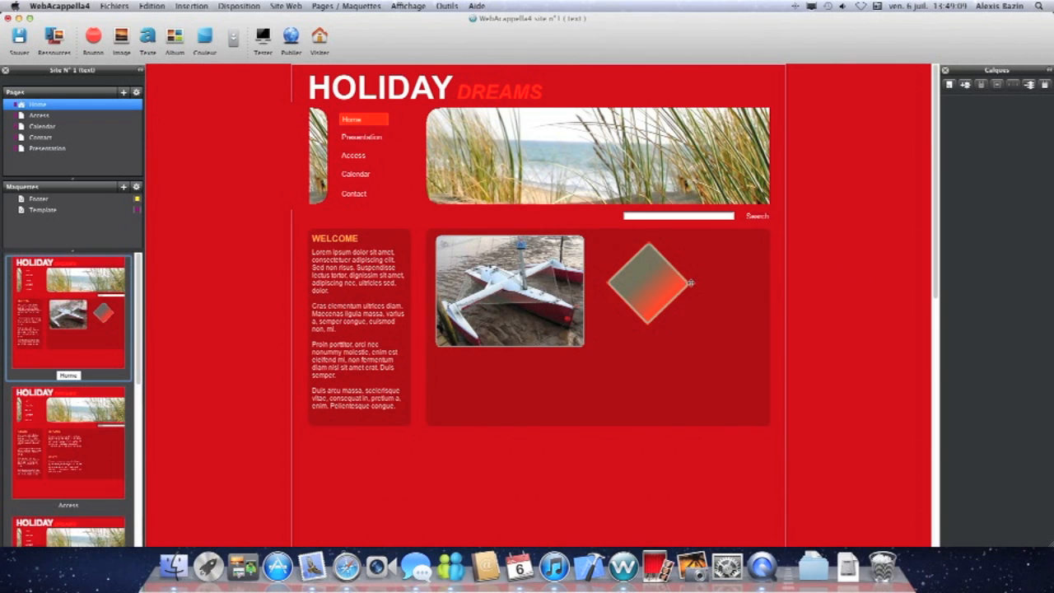
Insert a photo album below the content area and add four site images to it.
{"action": "left_click", "coordinate": [181, 38]}
{"action": "left_click_drag", "start_coordinate": [448, 182], "coordinate": [522, 298]}
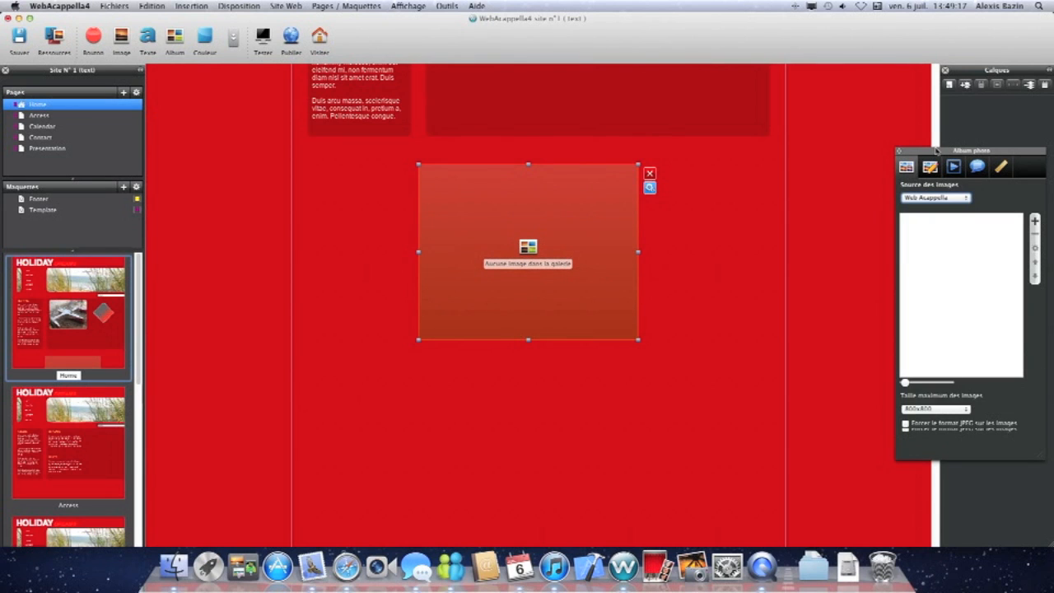
{"action": "left_click", "coordinate": [1034, 220]}
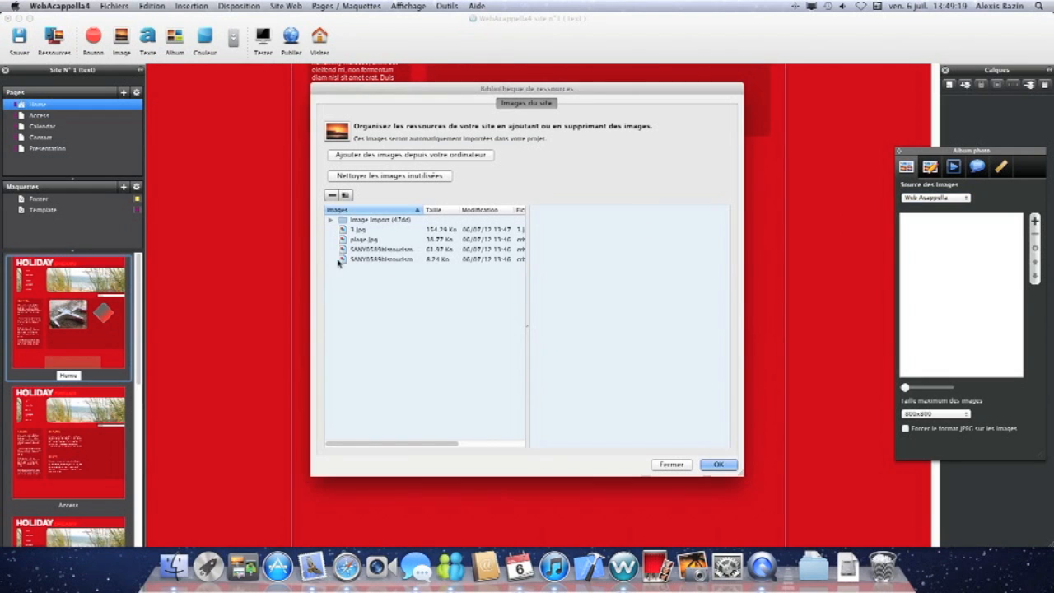
{"action": "left_click", "coordinate": [349, 222]}
{"action": "left_click", "coordinate": [379, 248]}
{"action": "left_click_drag", "start_coordinate": [624, 340], "coordinate": [556, 224]}
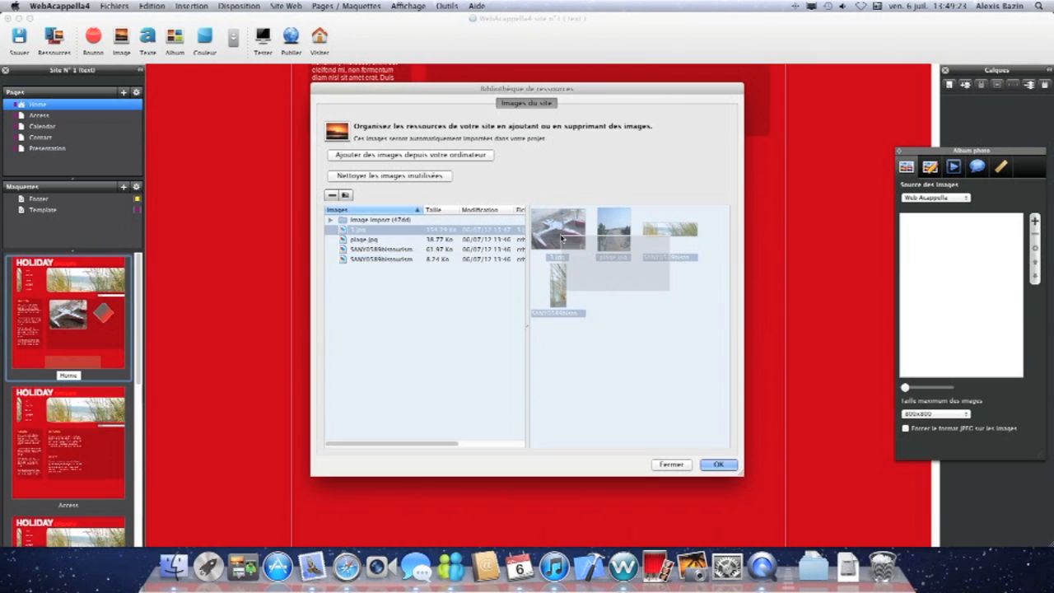
{"action": "left_click", "coordinate": [718, 464]}
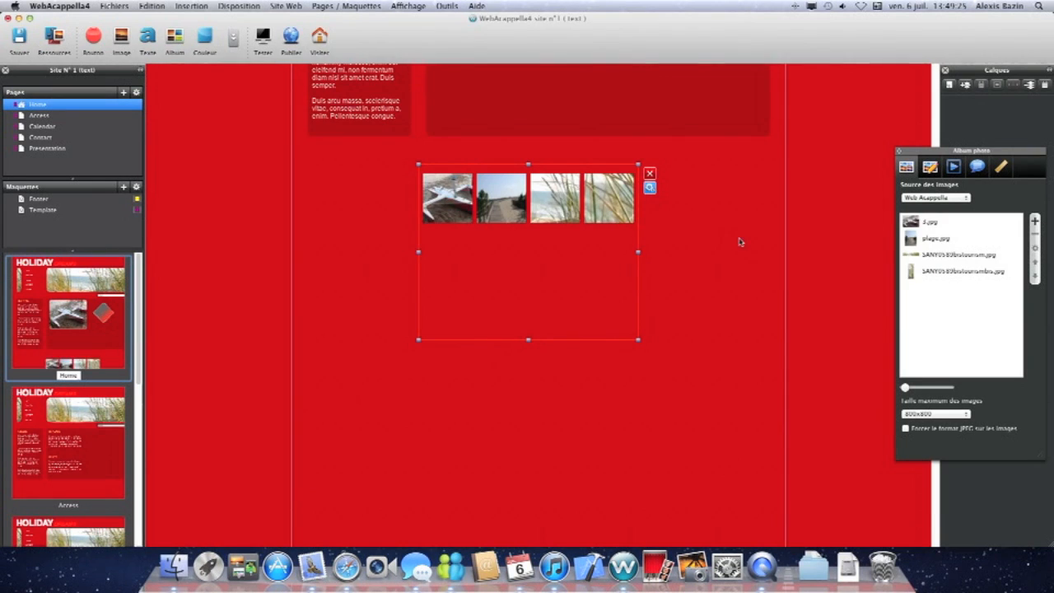
Review the album's display and slideshow settings.
{"action": "left_click", "coordinate": [928, 168]}
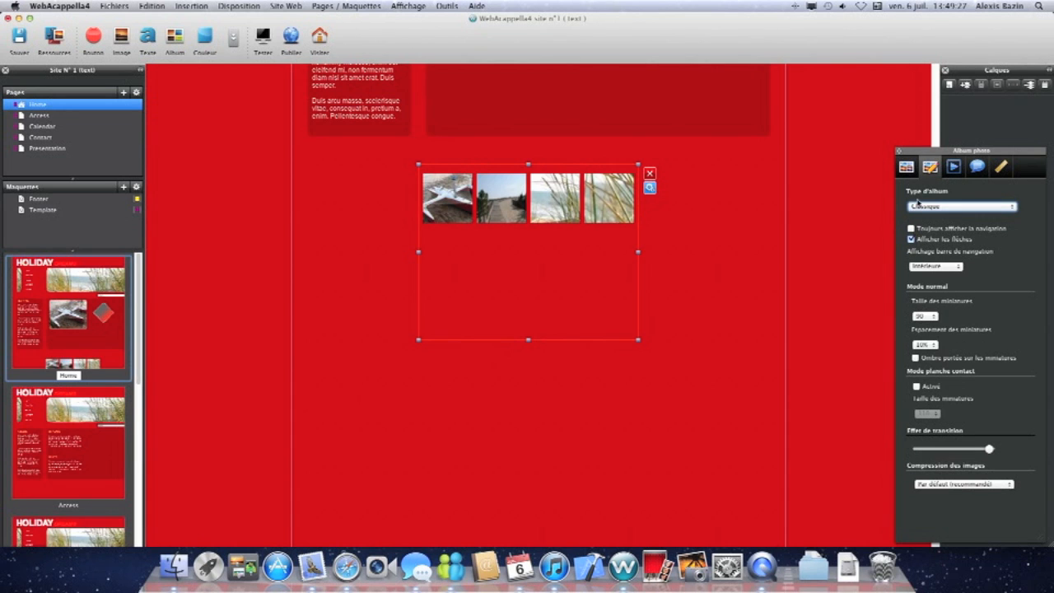
{"action": "left_click", "coordinate": [952, 168]}
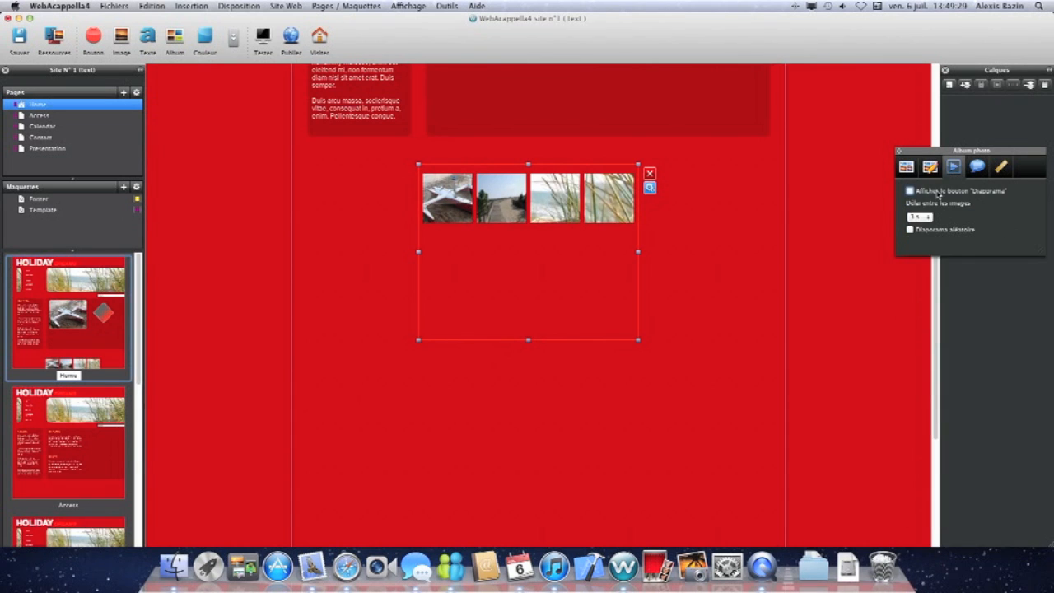
{"action": "left_click", "coordinate": [930, 168]}
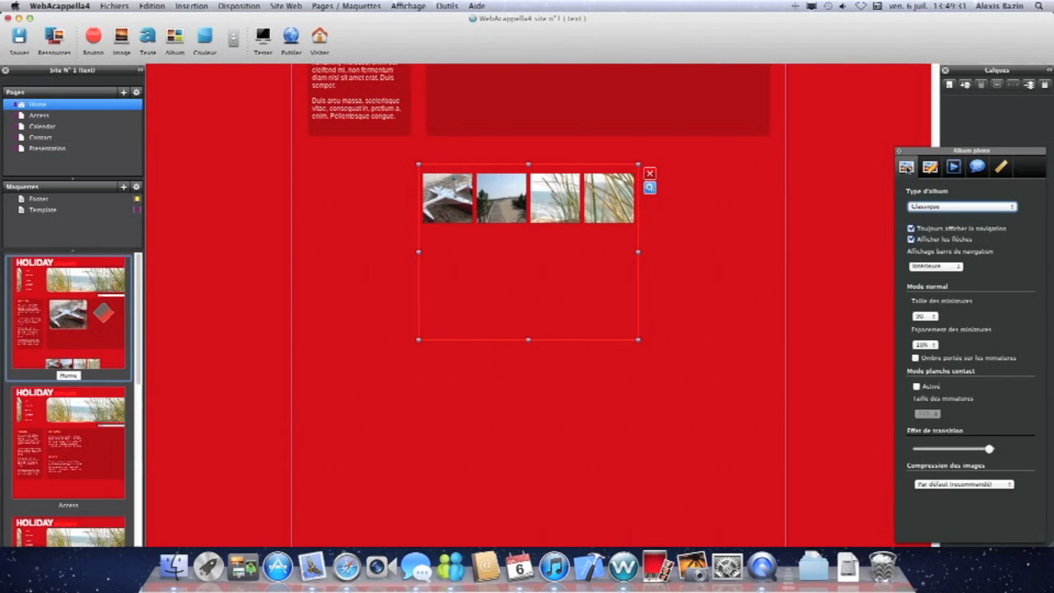
{"action": "left_click", "coordinate": [906, 168]}
Open the properties of 3.jpg in the album and adjust its crop frame.
{"action": "left_click", "coordinate": [1016, 230]}
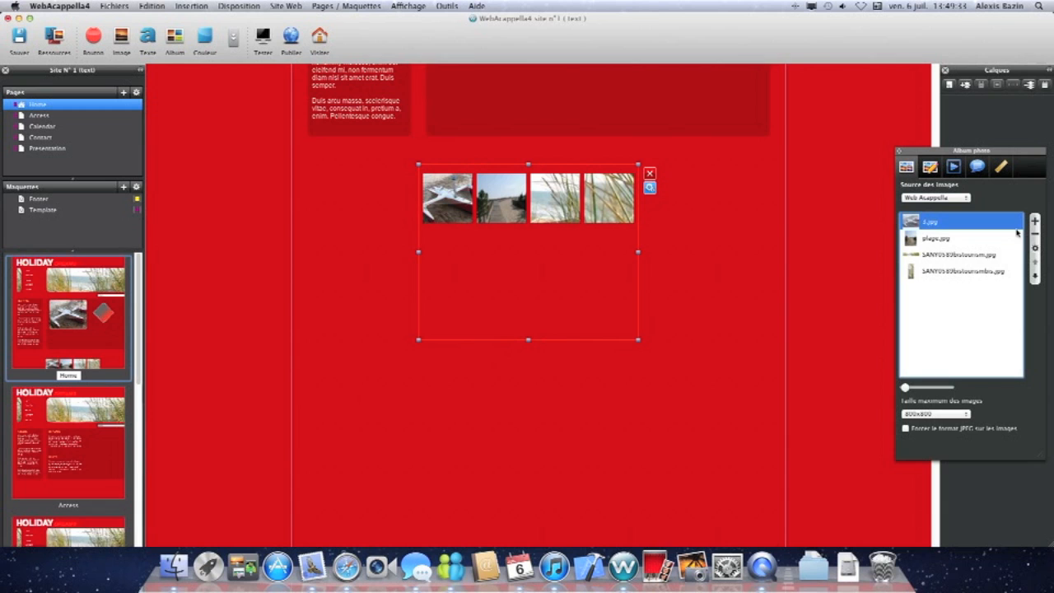
{"action": "left_click", "coordinate": [1035, 252]}
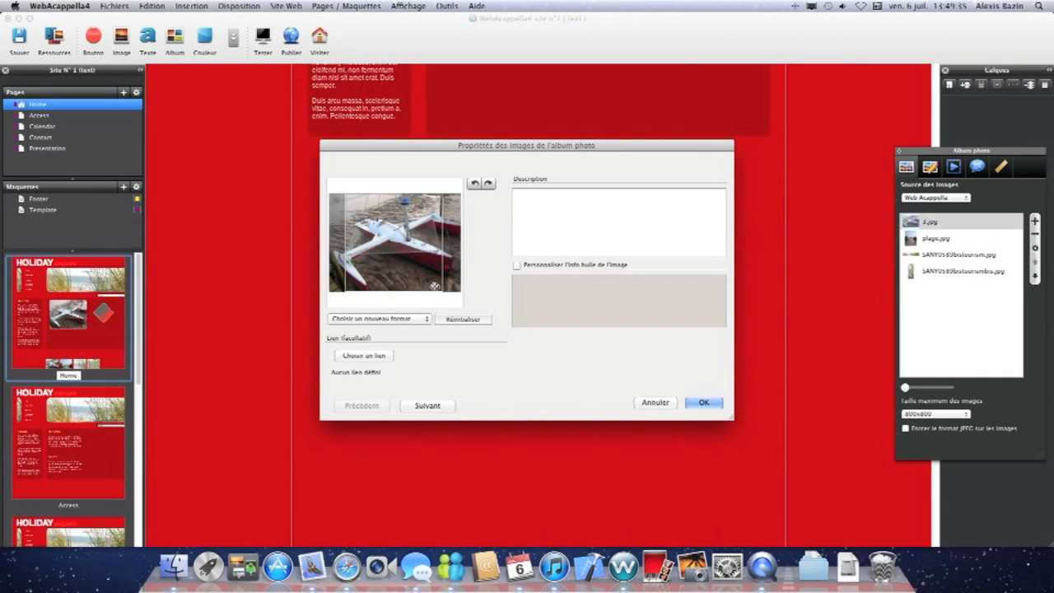
{"action": "left_click_drag", "start_coordinate": [434, 257], "coordinate": [398, 257]}
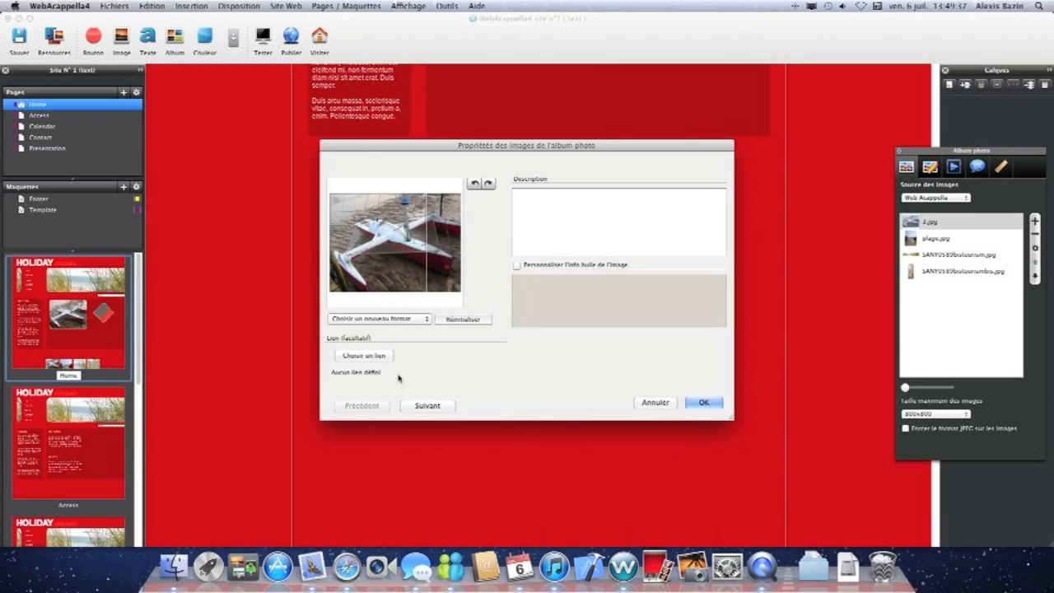
Give 3.jpg the description 'bateaux' and link it to the site's Access page.
{"action": "left_click", "coordinate": [543, 237]}
{"action": "type", "text": "htteau"}
{"action": "left_click", "coordinate": [368, 356]}
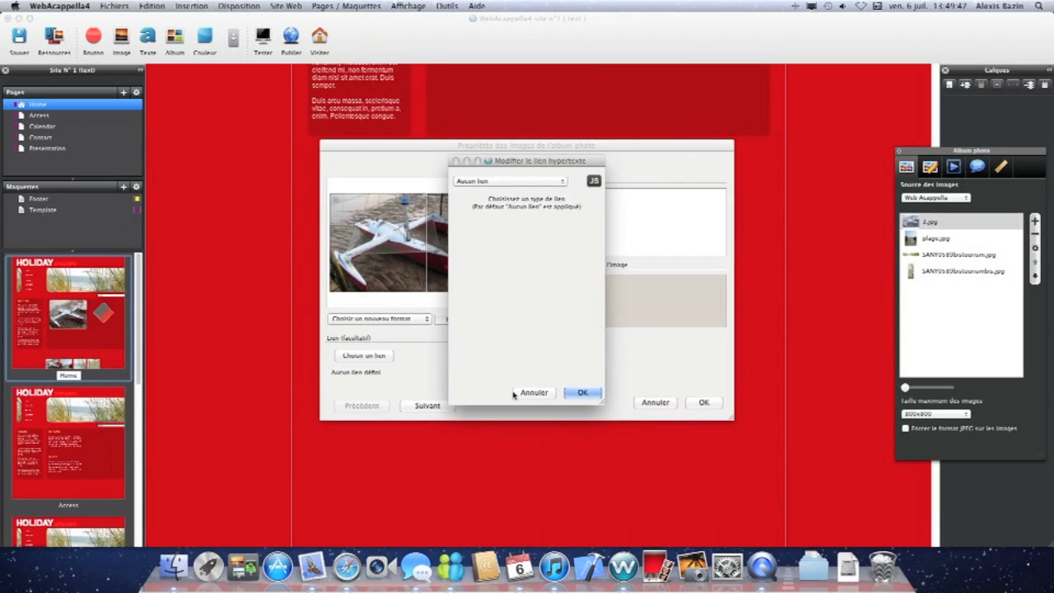
{"action": "left_click", "coordinate": [539, 182]}
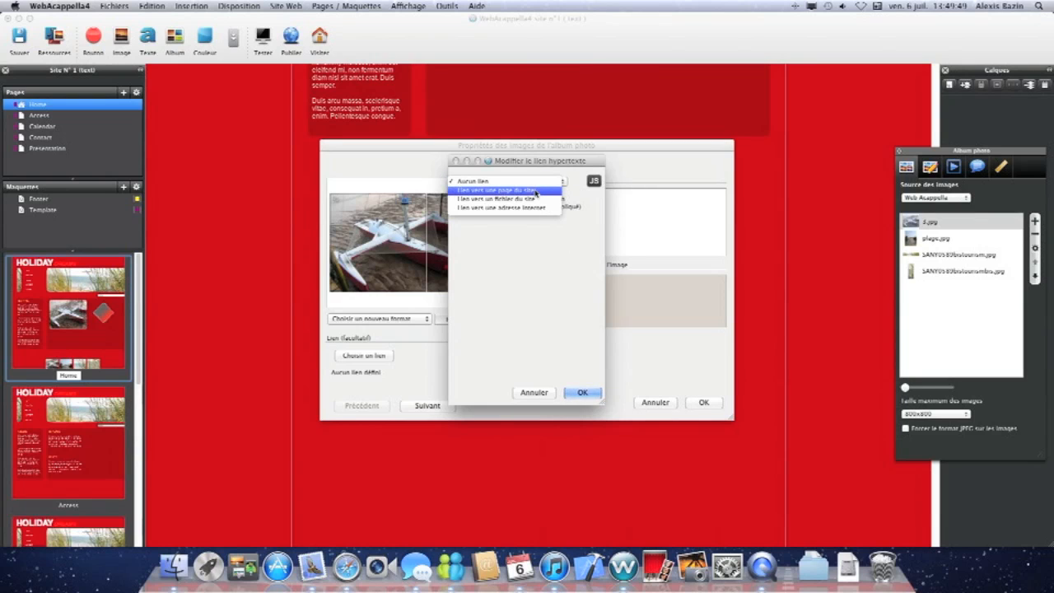
{"action": "left_click", "coordinate": [537, 190]}
{"action": "left_click", "coordinate": [491, 273]}
{"action": "left_click", "coordinate": [582, 393]}
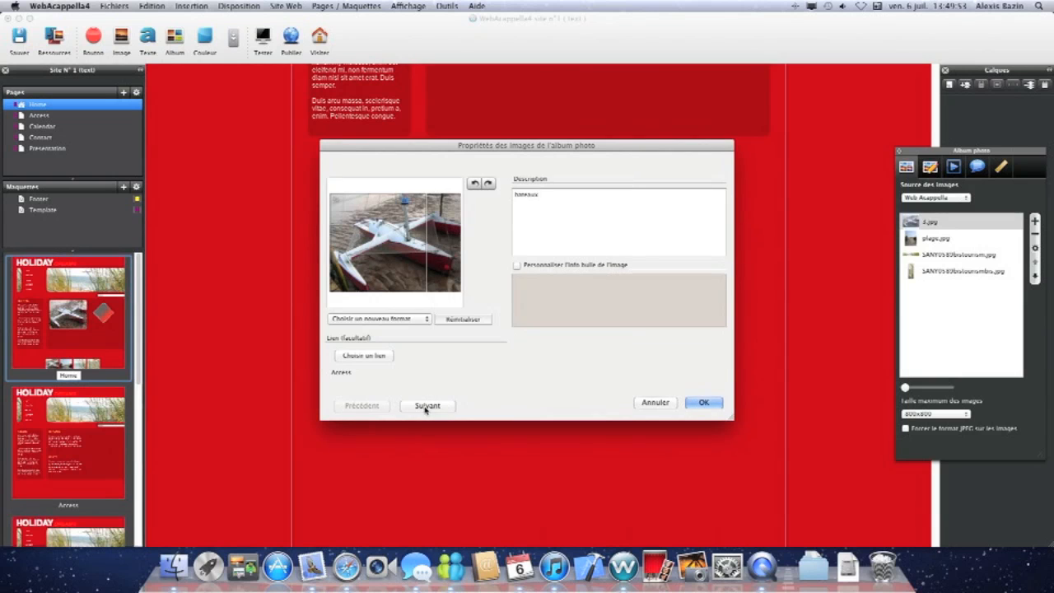
Step to the third album image, shift its crop frame left, and confirm the album image properties.
{"action": "left_click", "coordinate": [428, 405]}
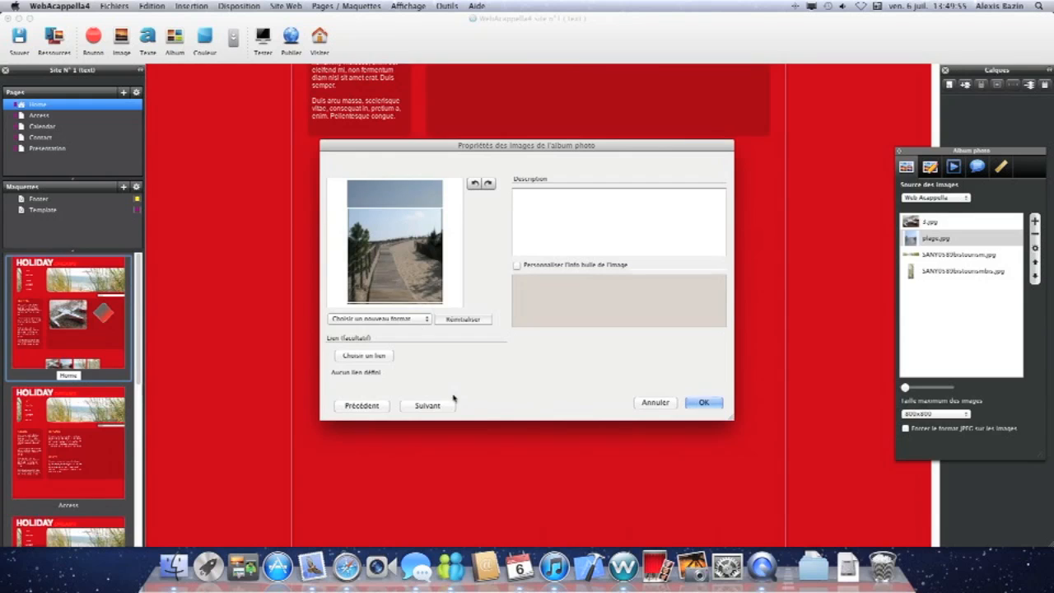
{"action": "left_click", "coordinate": [449, 403]}
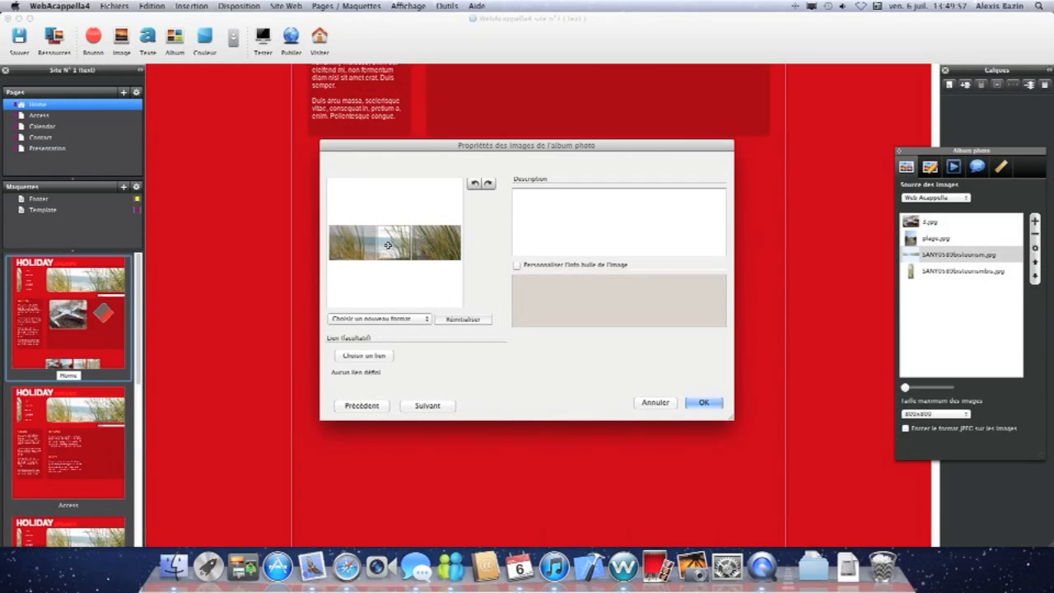
{"action": "left_click_drag", "start_coordinate": [402, 245], "coordinate": [376, 244]}
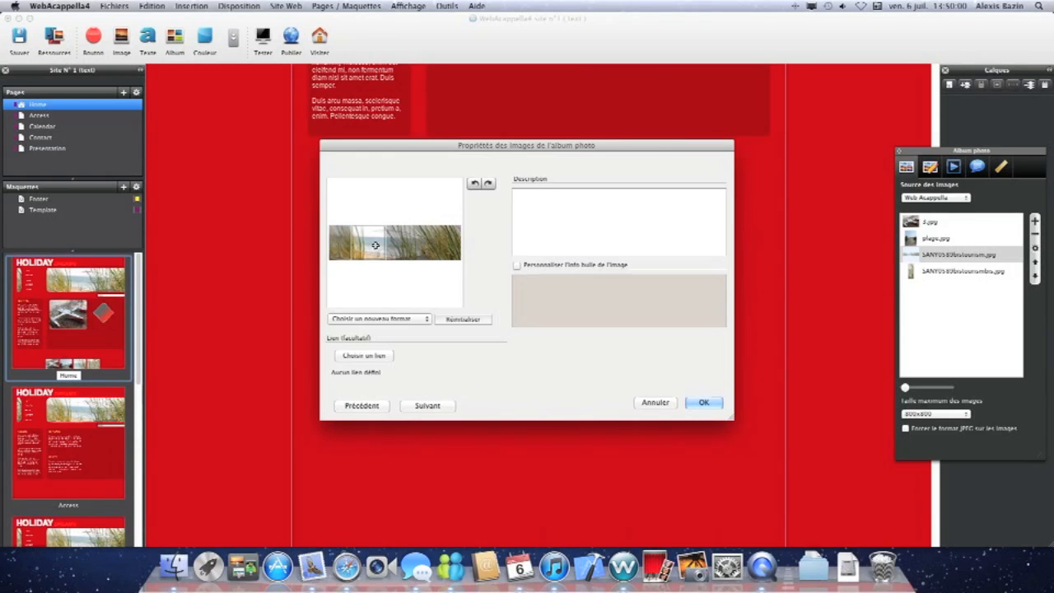
{"action": "left_click", "coordinate": [710, 404]}
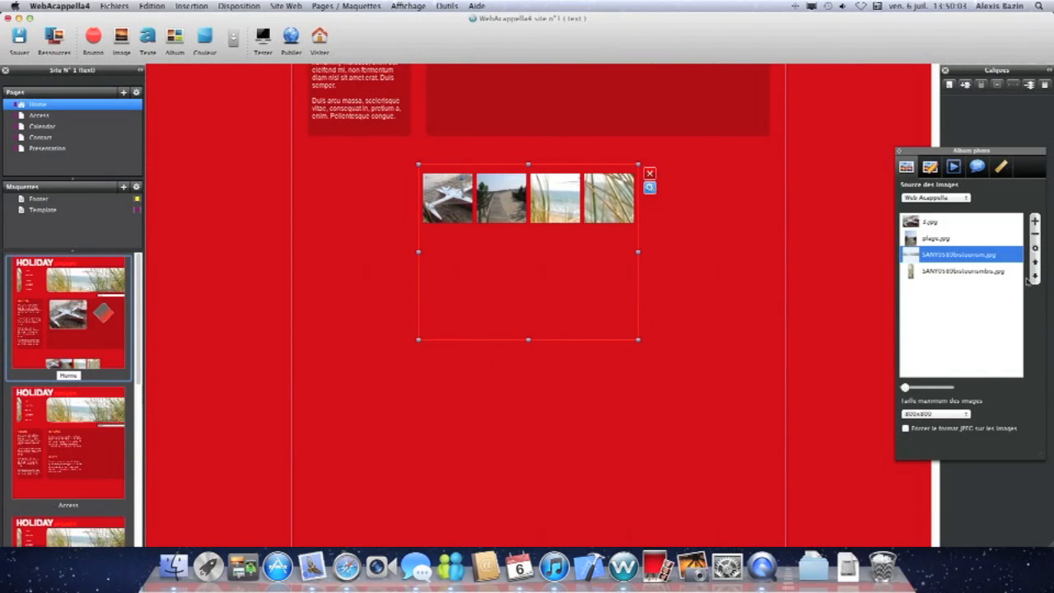
Reorder the album images, moving the dune photo to the front and plage.jpg to the end.
{"action": "left_click", "coordinate": [1036, 263]}
{"action": "left_click", "coordinate": [1035, 263]}
{"action": "left_click", "coordinate": [978, 254]}
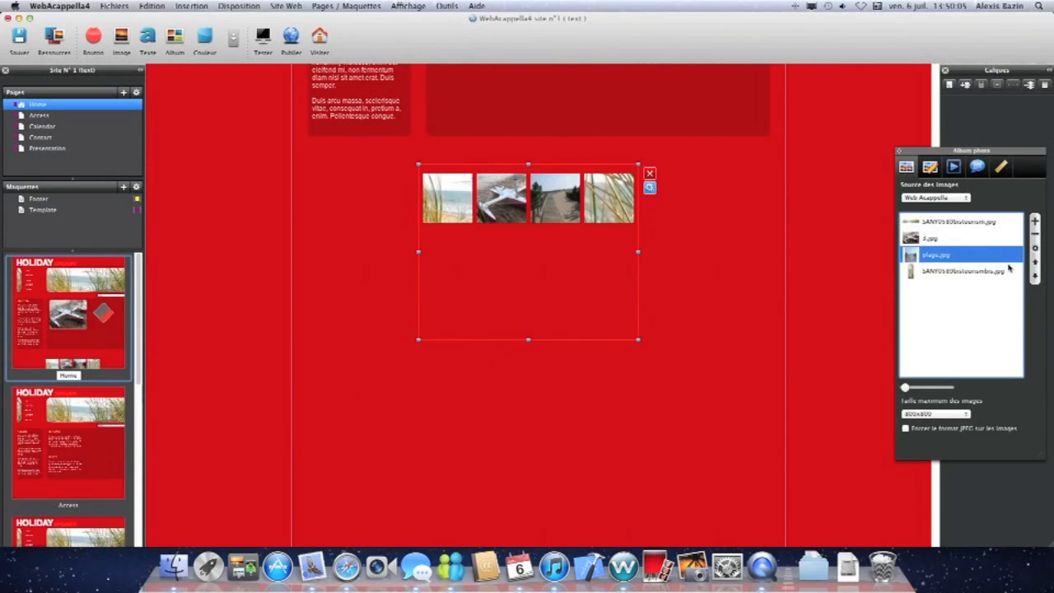
{"action": "left_click", "coordinate": [1036, 276]}
Go through the album's settings tabs, toggling the random slideshow option, and close the album inspector.
{"action": "left_click", "coordinate": [930, 167]}
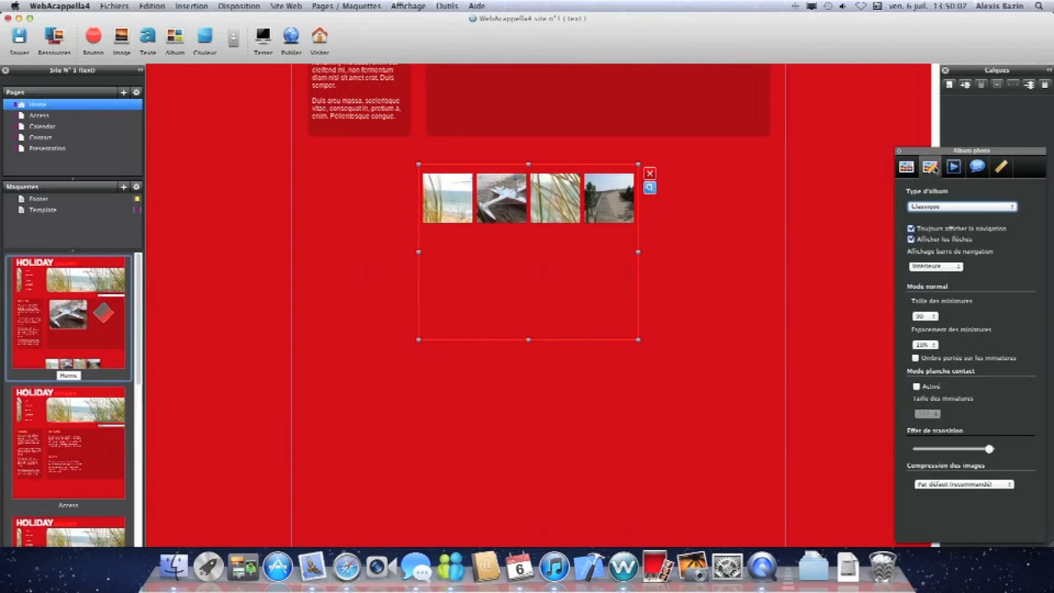
{"action": "left_click", "coordinate": [953, 168]}
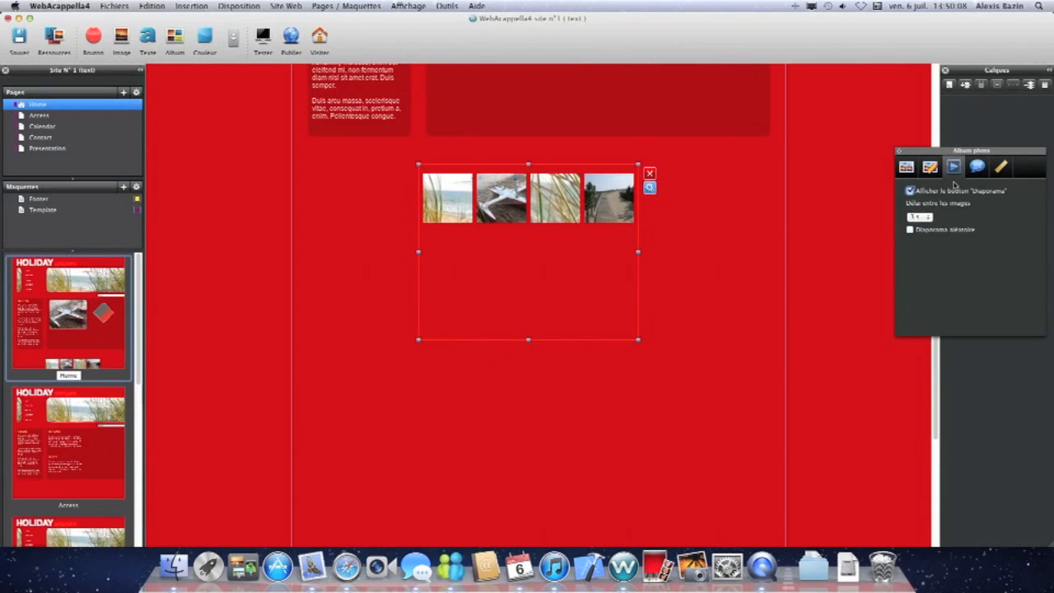
{"action": "left_click", "coordinate": [927, 217]}
{"action": "left_click", "coordinate": [921, 226]}
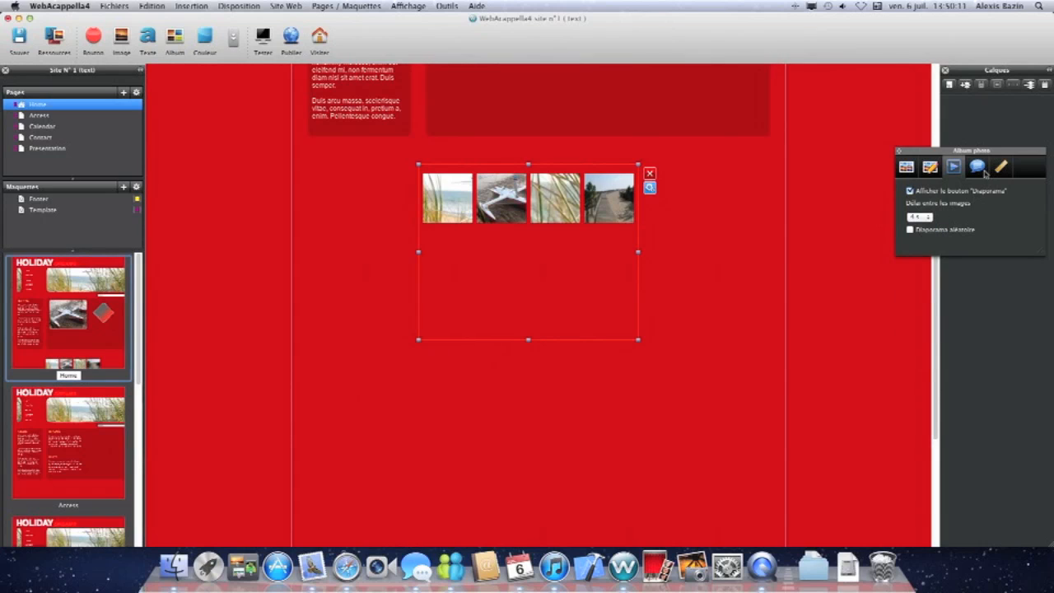
{"action": "left_click", "coordinate": [985, 172]}
{"action": "left_click", "coordinate": [1001, 168]}
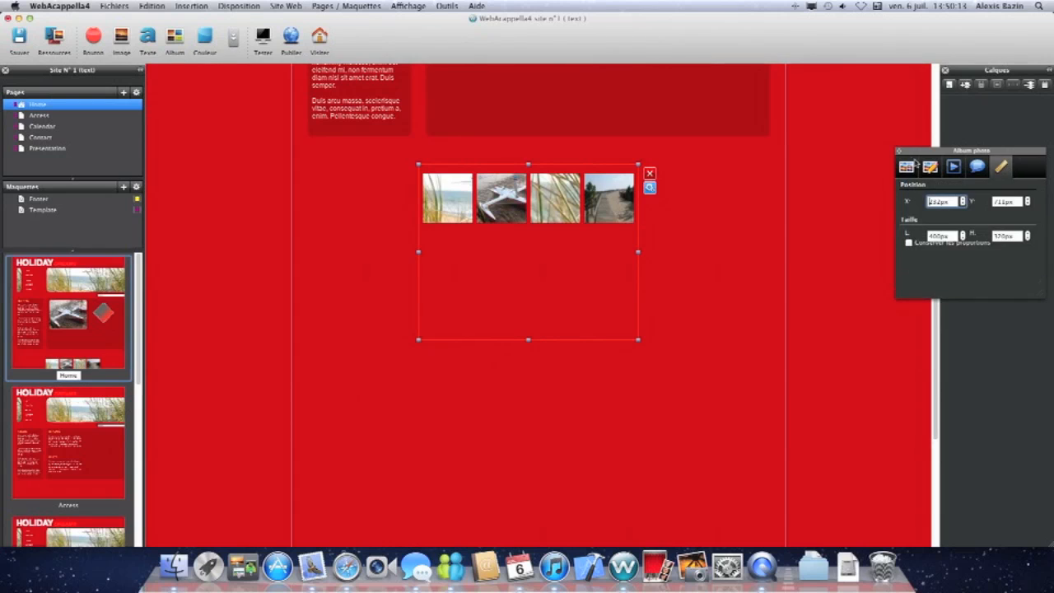
{"action": "left_click", "coordinate": [899, 152]}
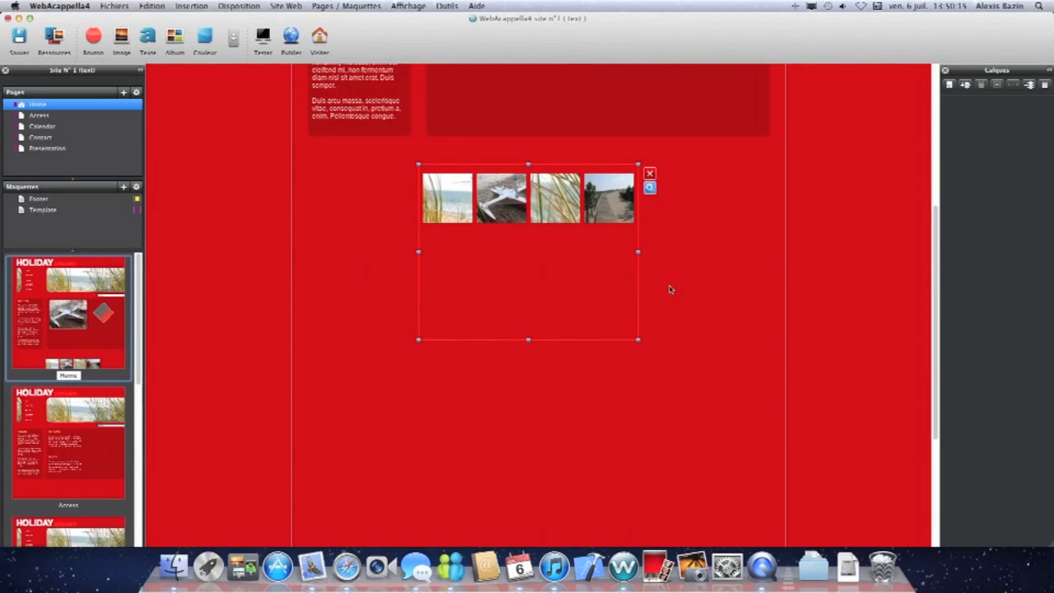
Move the photo album left so it sits under the text column.
{"action": "left_click_drag", "start_coordinate": [569, 266], "coordinate": [454, 252]}
Insert a search engine and place it in the content area below the boat photo.
{"action": "left_click", "coordinate": [234, 39]}
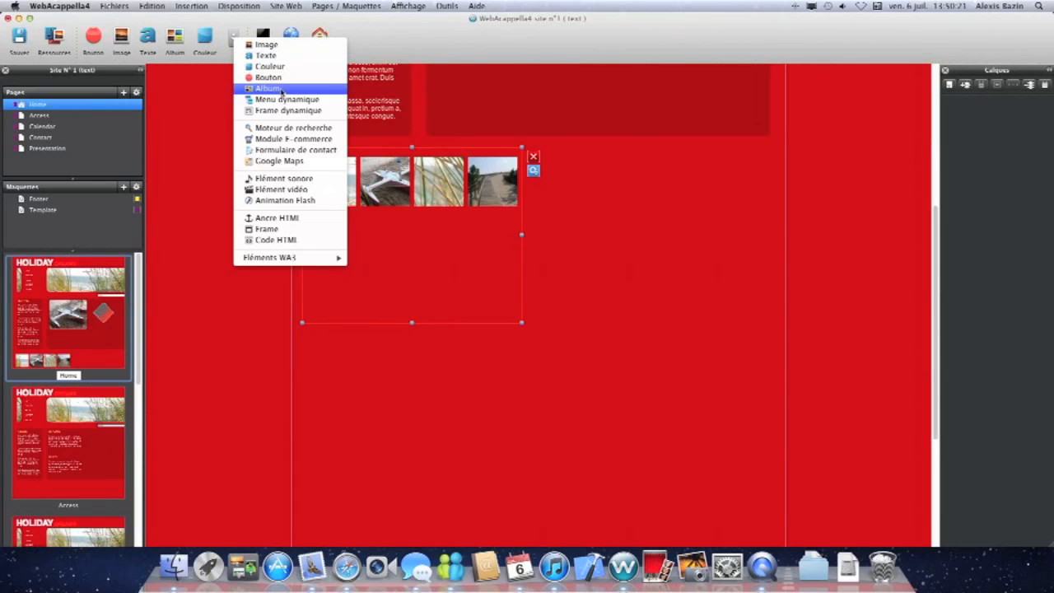
{"action": "left_click", "coordinate": [301, 130]}
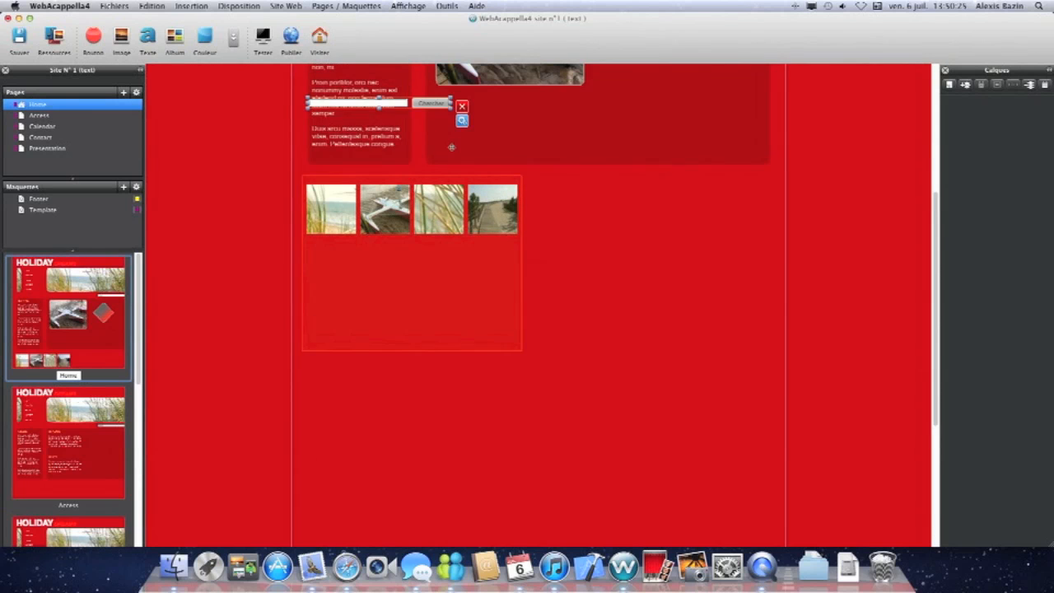
{"action": "left_click_drag", "start_coordinate": [602, 120], "coordinate": [652, 121]}
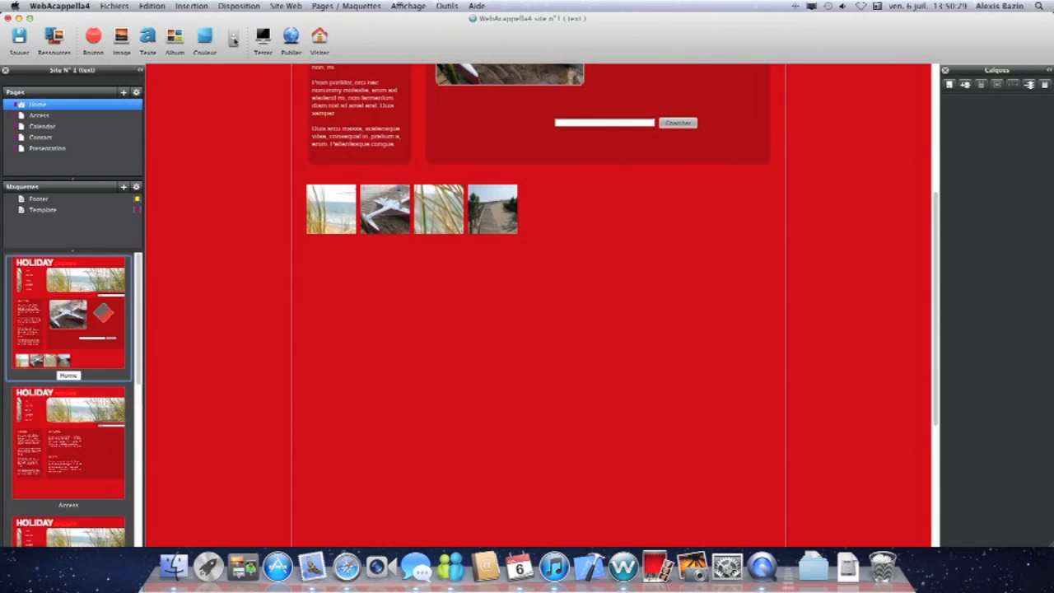
Insert an e-commerce module and position it below the photo album.
{"action": "left_click", "coordinate": [233, 39]}
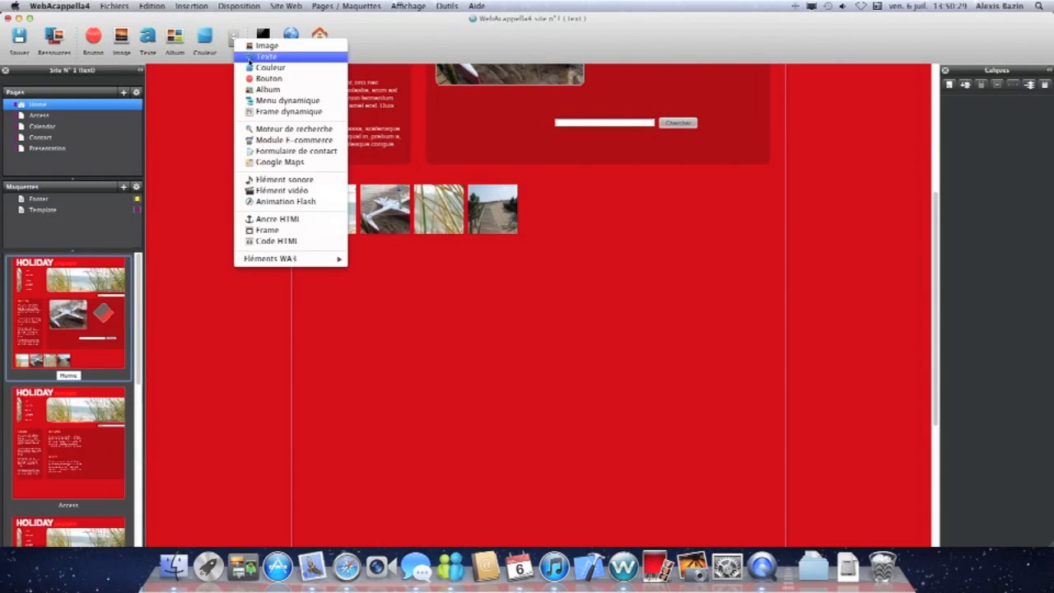
{"action": "left_click", "coordinate": [309, 140]}
{"action": "left_click_drag", "start_coordinate": [452, 183], "coordinate": [456, 349]}
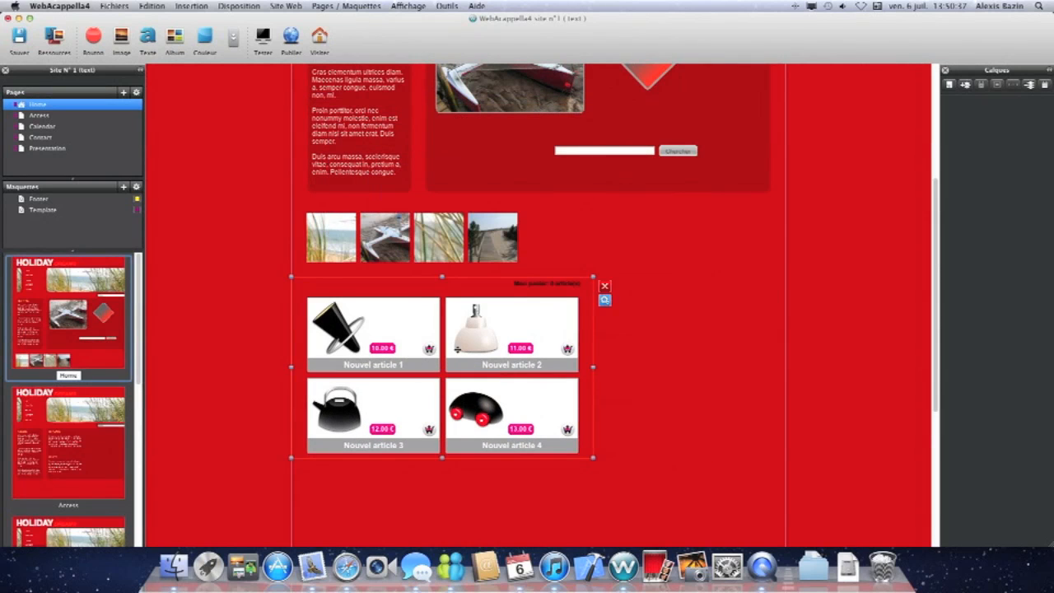
Open the first e-commerce article's properties and rename its title to 'bateaux'.
{"action": "left_click", "coordinate": [906, 167]}
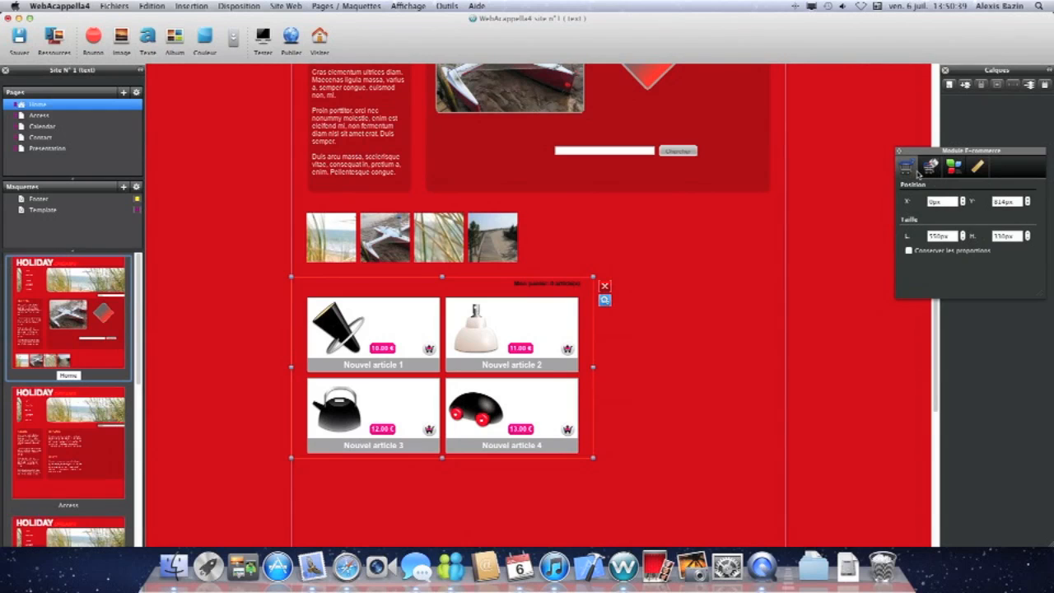
{"action": "left_click", "coordinate": [993, 243]}
{"action": "double_click", "coordinate": [992, 237]}
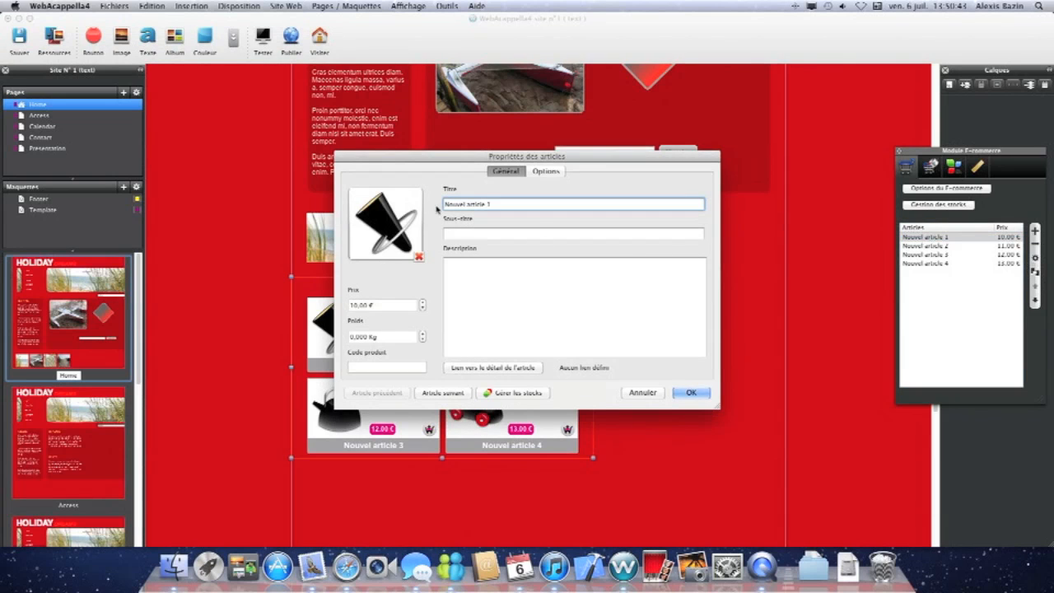
{"action": "left_click", "coordinate": [470, 234]}
{"action": "left_click", "coordinate": [502, 205]}
{"action": "left_click_drag", "start_coordinate": [487, 203], "coordinate": [394, 191]}
{"action": "type", "text": "ht"}
{"action": "type", "text": "teaux"}
Set the article's image to 3.jpg from the site's resource library.
{"action": "left_click", "coordinate": [386, 224]}
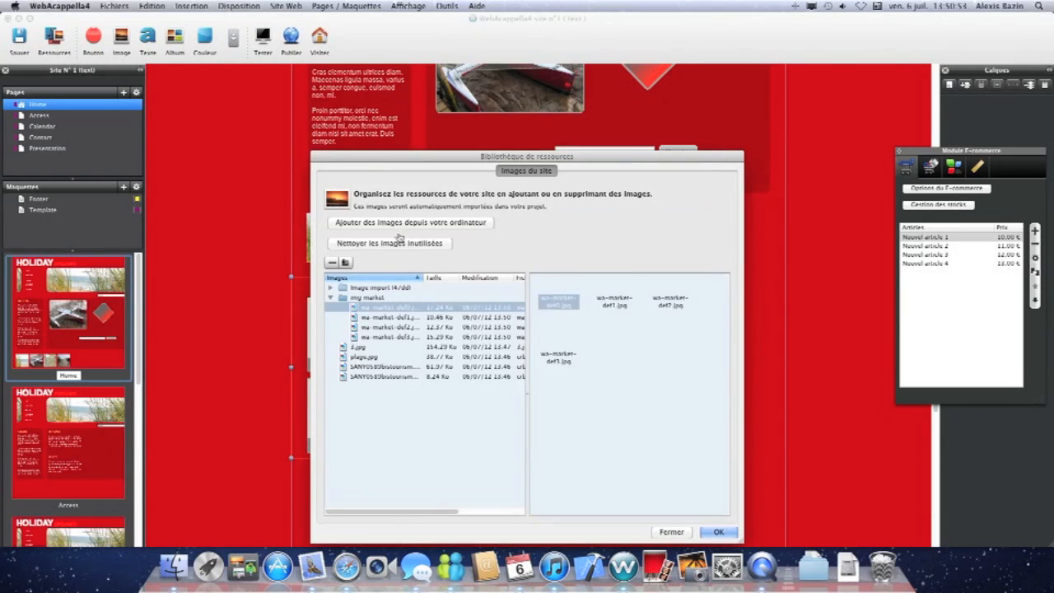
{"action": "left_click", "coordinate": [361, 345]}
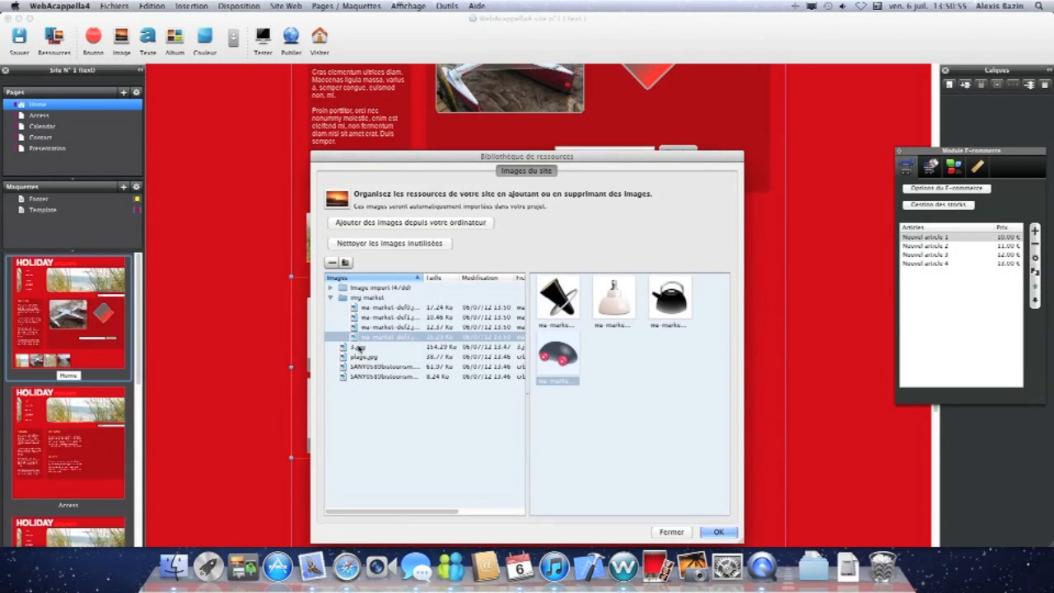
{"action": "left_click", "coordinate": [717, 531]}
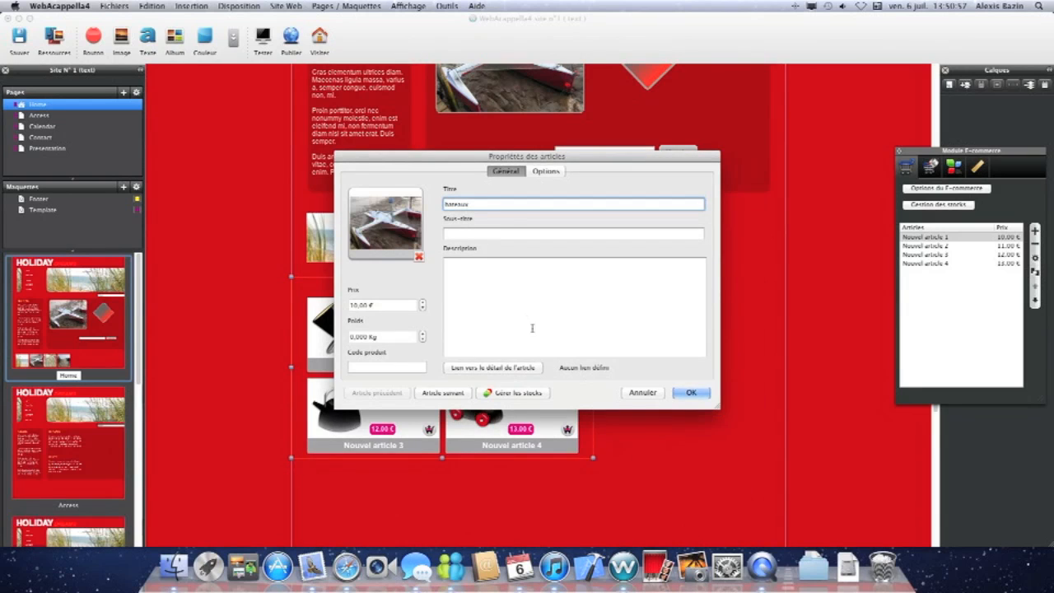
Set the article's subtitle to 'bateaux' and confirm the article properties.
{"action": "left_click", "coordinate": [479, 234]}
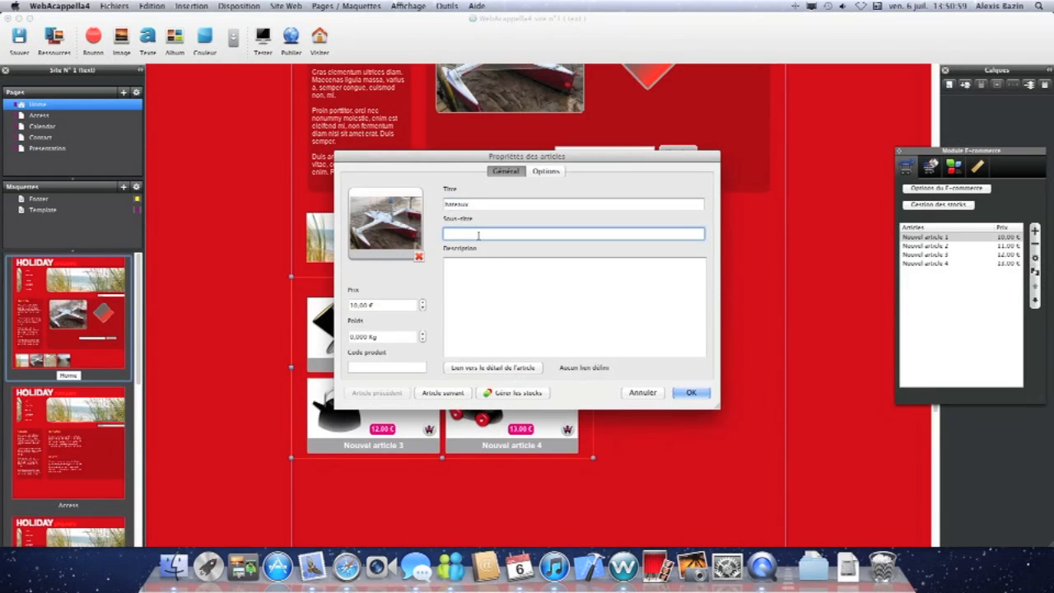
{"action": "type", "text": "Bate"}
{"action": "left_click", "coordinate": [459, 337]}
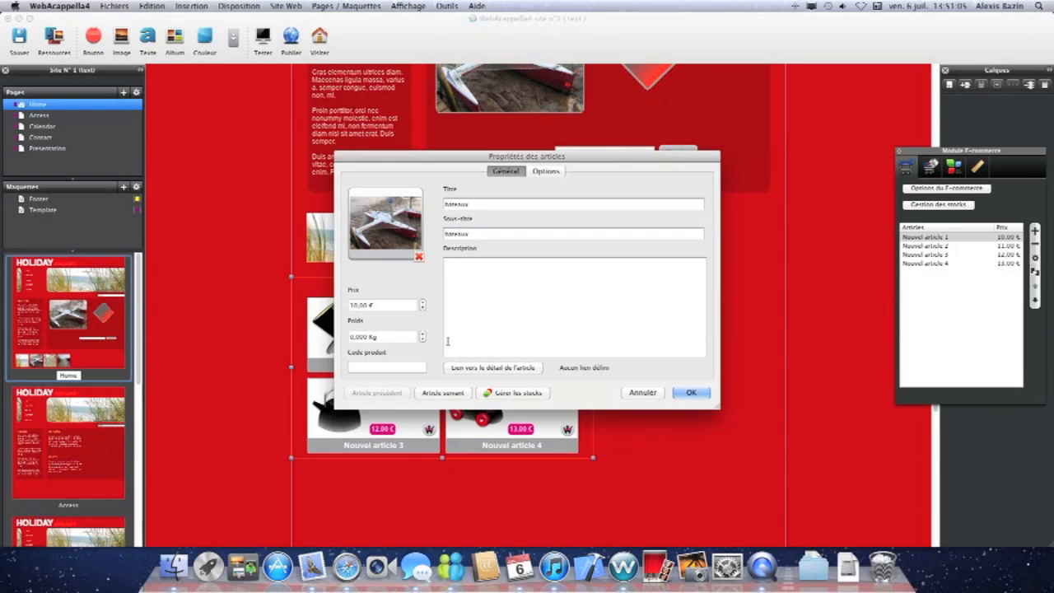
{"action": "left_click", "coordinate": [690, 394]}
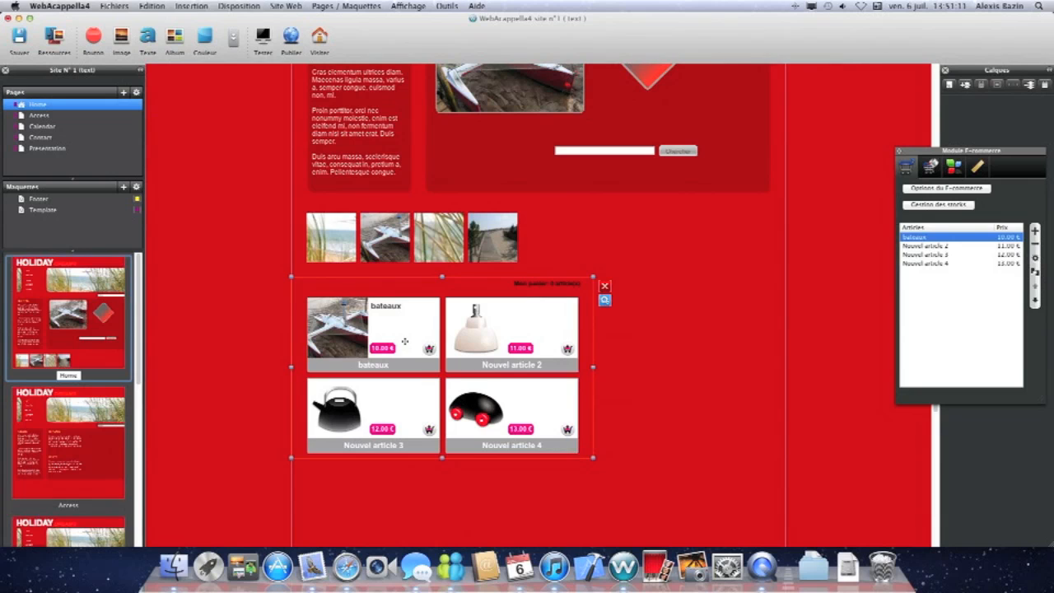
Review the e-commerce module's layout, design and position settings, then deselect it.
{"action": "left_click", "coordinate": [930, 165]}
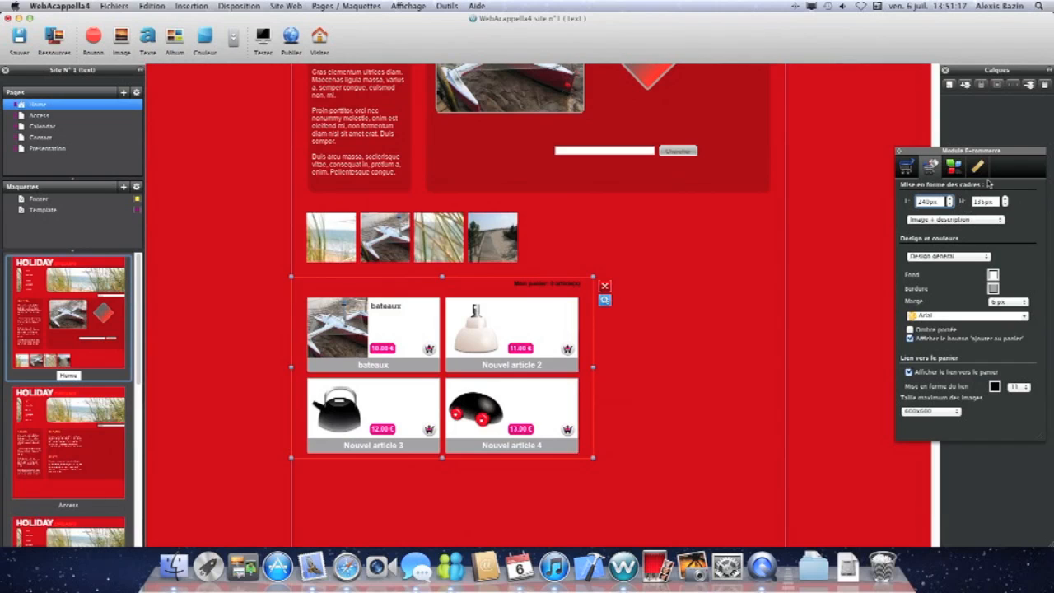
{"action": "left_click", "coordinate": [955, 316]}
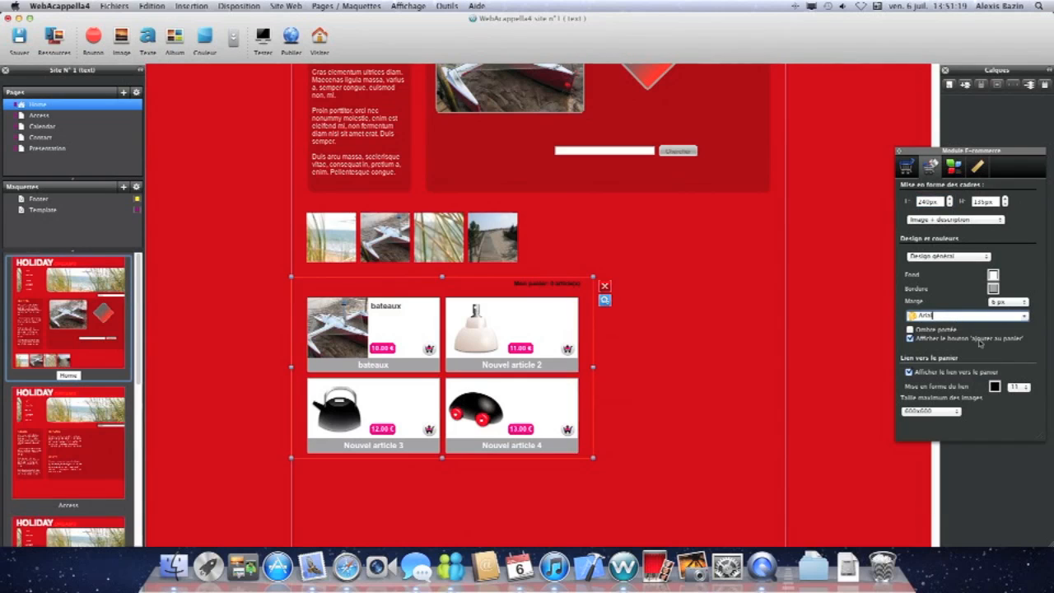
{"action": "left_click", "coordinate": [953, 170]}
{"action": "left_click", "coordinate": [971, 168]}
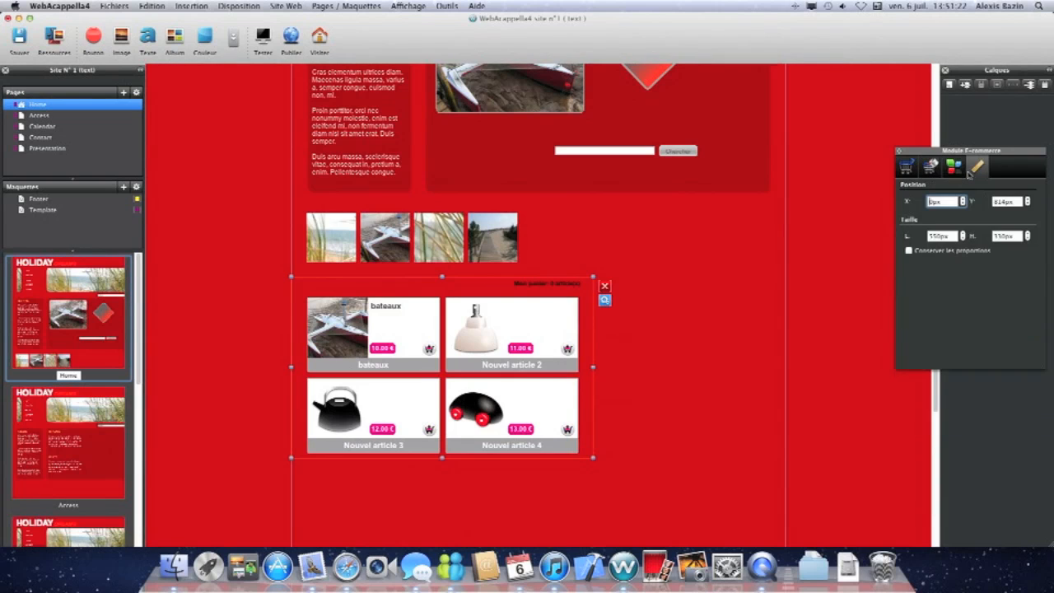
{"action": "left_click", "coordinate": [825, 181]}
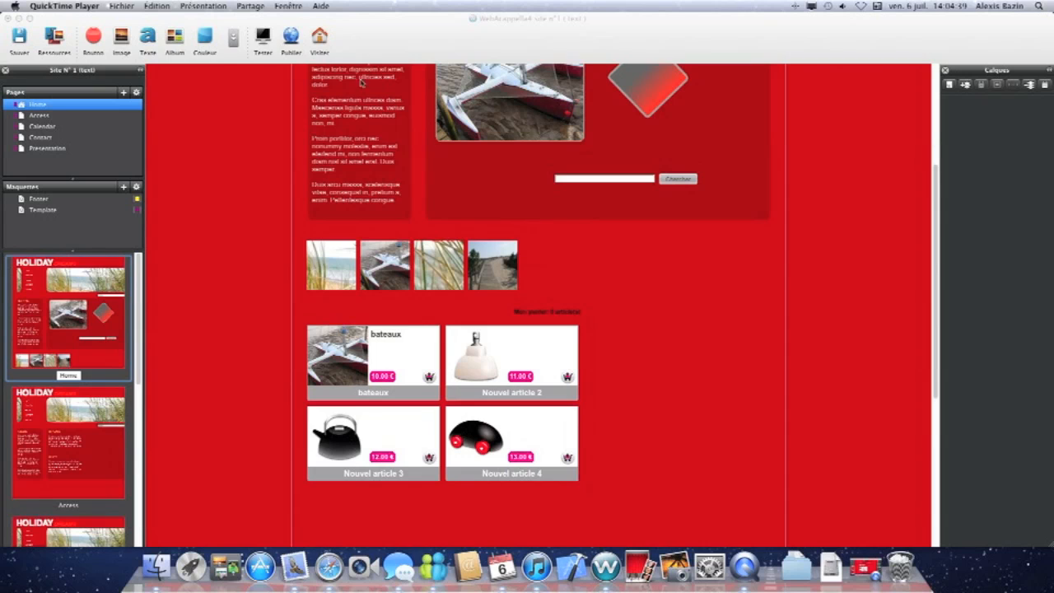
Insert a Google Maps element and position it below the e-commerce module.
{"action": "left_click", "coordinate": [235, 38]}
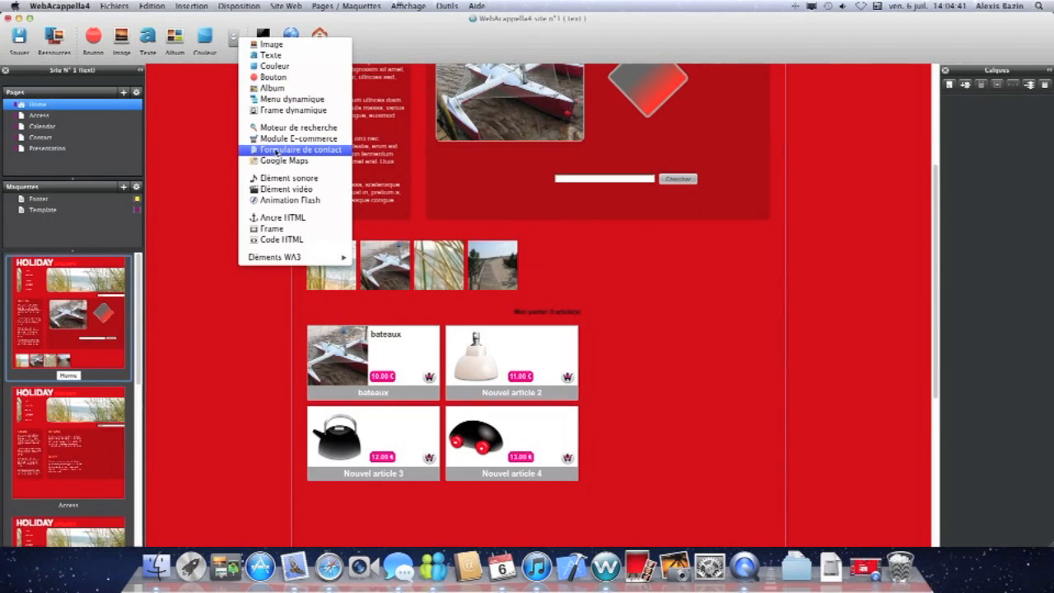
{"action": "left_click", "coordinate": [290, 161]}
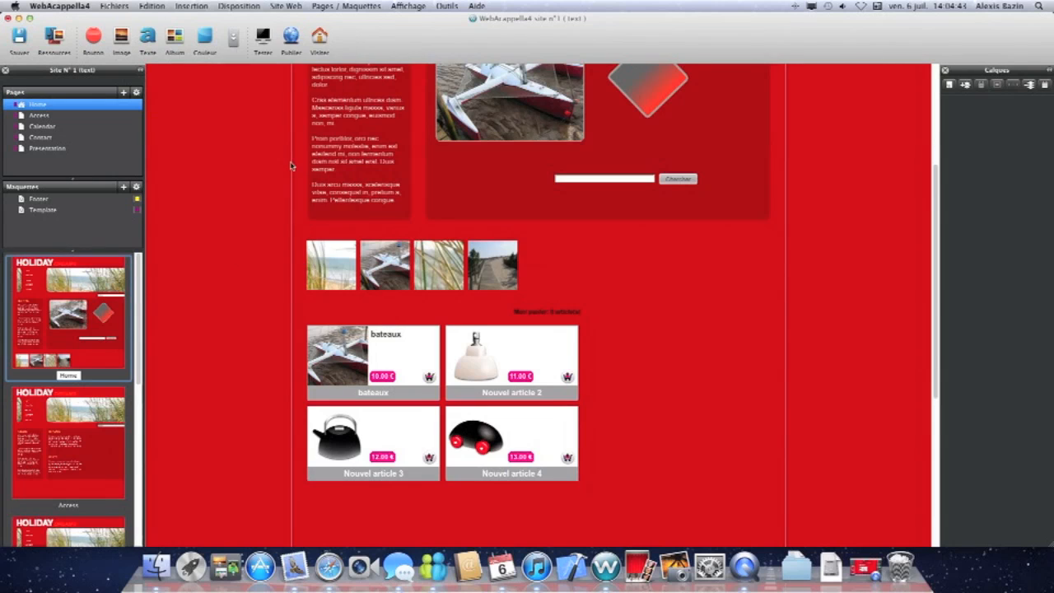
{"action": "left_click_drag", "start_coordinate": [472, 213], "coordinate": [676, 461]}
{"action": "scroll", "coordinate": [607, 393], "scroll_direction": "down", "scroll_amount": 8}
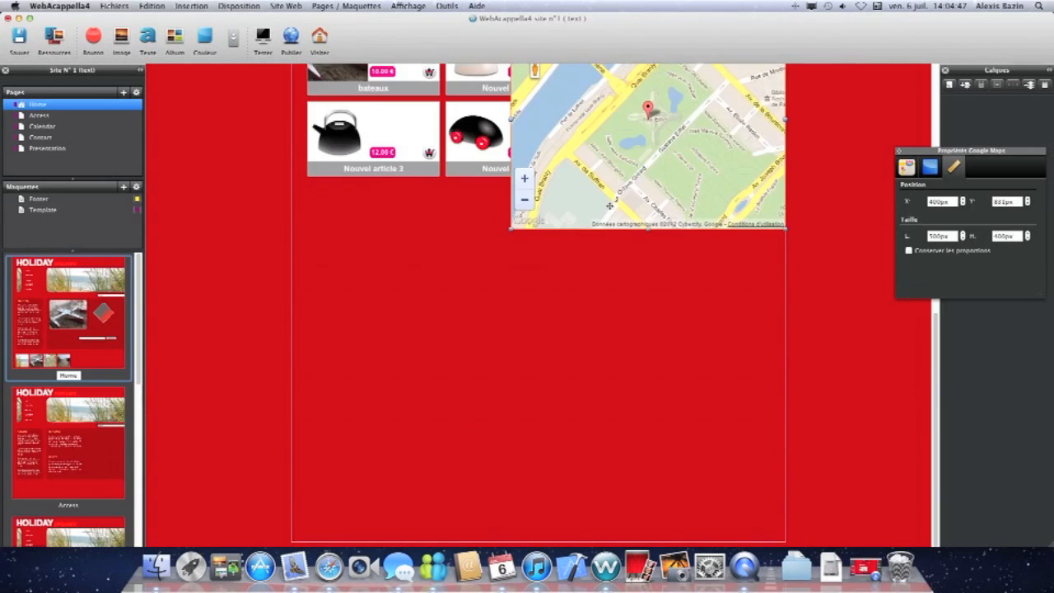
{"action": "left_click_drag", "start_coordinate": [611, 176], "coordinate": [575, 375]}
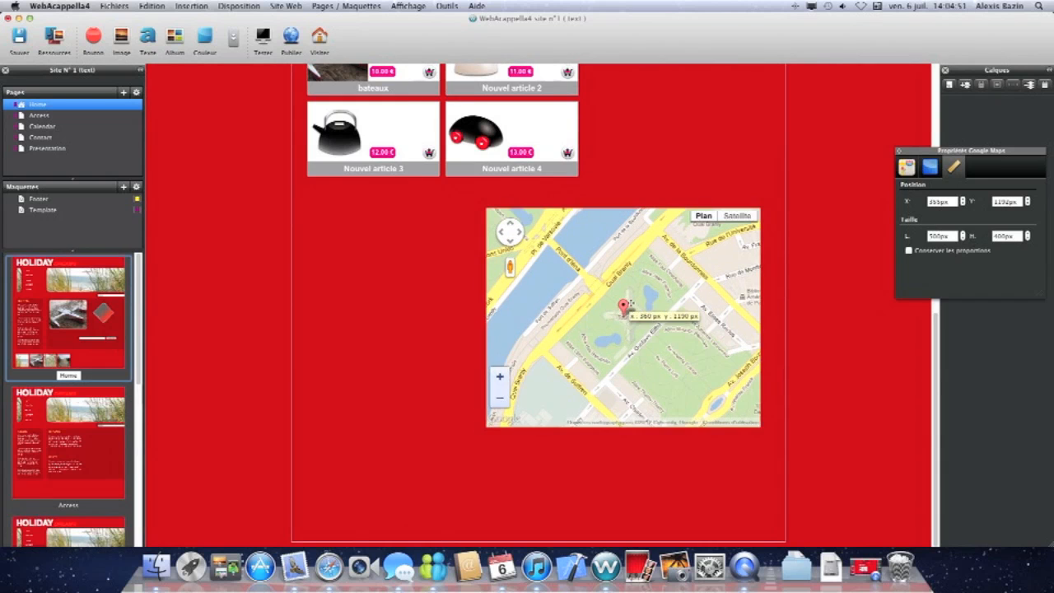
{"action": "left_click", "coordinate": [904, 171]}
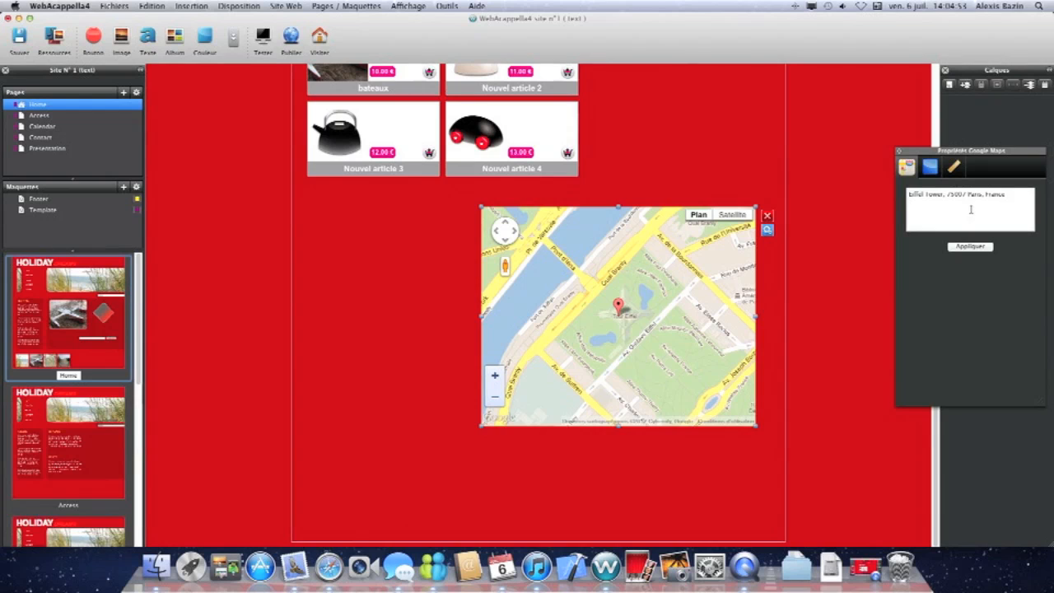
{"action": "left_click_drag", "start_coordinate": [1008, 193], "coordinate": [903, 196]}
{"action": "key", "text": "super+v"}
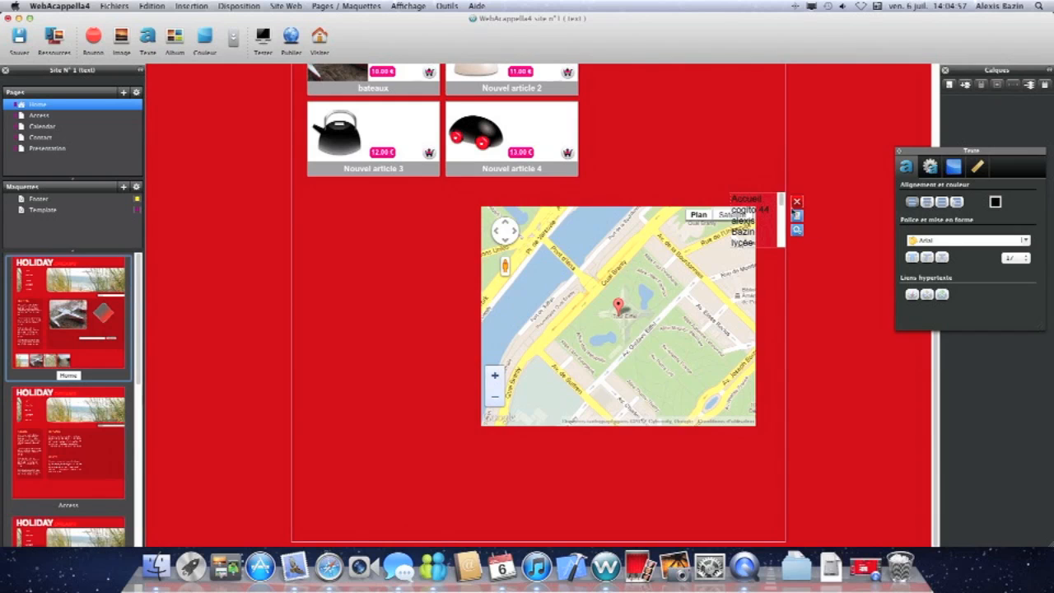
{"action": "left_click", "coordinate": [797, 202]}
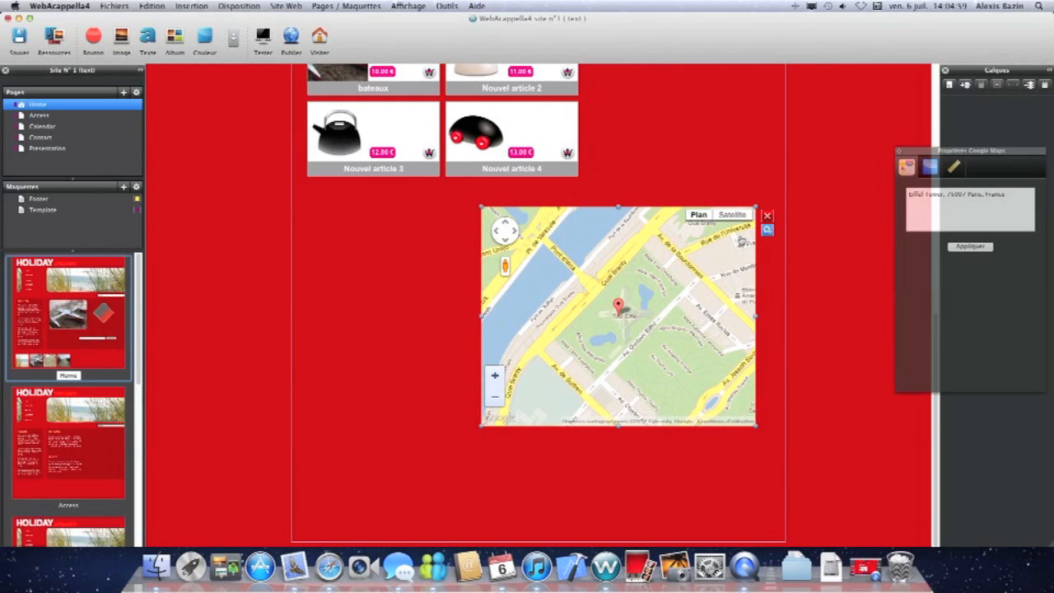
Set the Google map's address to Nantes, France, apply it, and nudge the map slightly into place.
{"action": "left_click", "coordinate": [910, 206]}
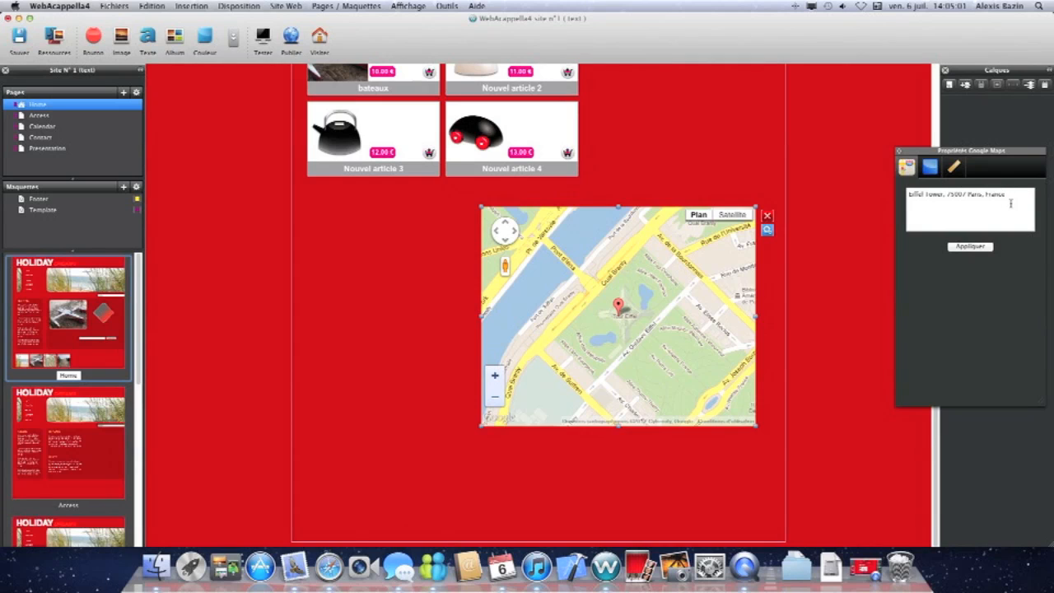
{"action": "left_click_drag", "start_coordinate": [1006, 195], "coordinate": [905, 195]}
{"action": "key", "text": "BackSpace"}
{"action": "left_click", "coordinate": [971, 246]}
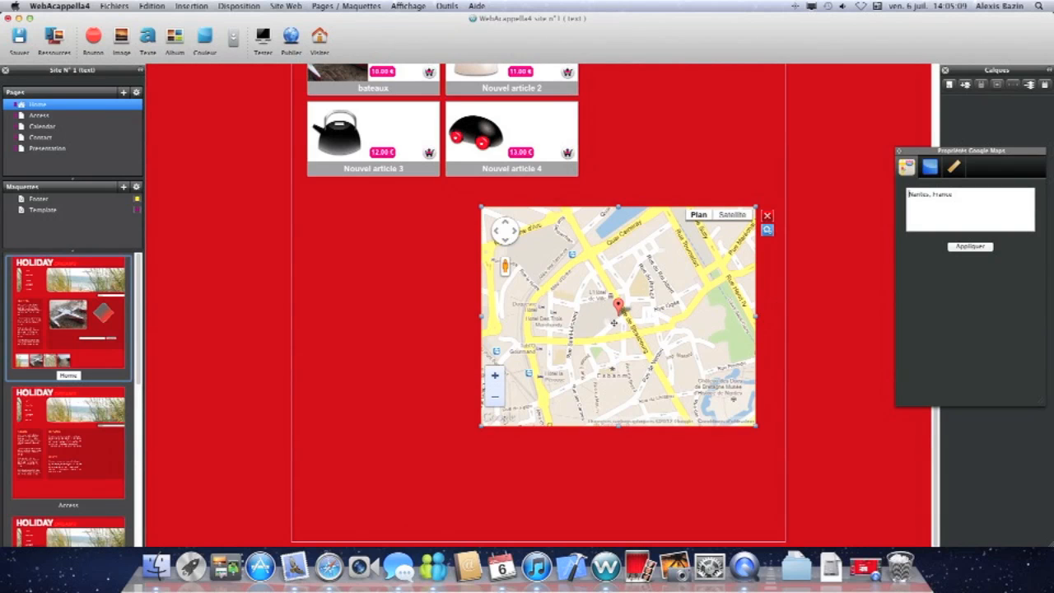
{"action": "mouse_move", "coordinate": [613, 322]}
{"action": "left_mouse_down"}
{"action": "mouse_move", "coordinate": [636, 304]}
{"action": "mouse_move", "coordinate": [620, 308]}
{"action": "left_mouse_up"}
{"action": "left_click", "coordinate": [647, 182]}
Insert a video element over the e-commerce module and browse its YouTube and FLV source options before closing its properties.
{"action": "left_click", "coordinate": [236, 40]}
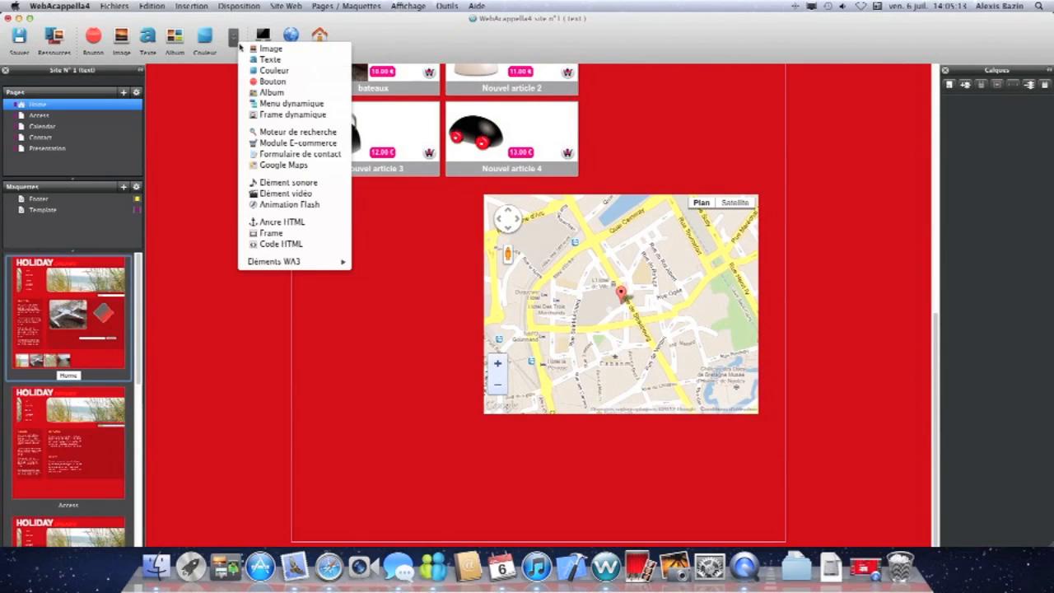
{"action": "left_click", "coordinate": [298, 197]}
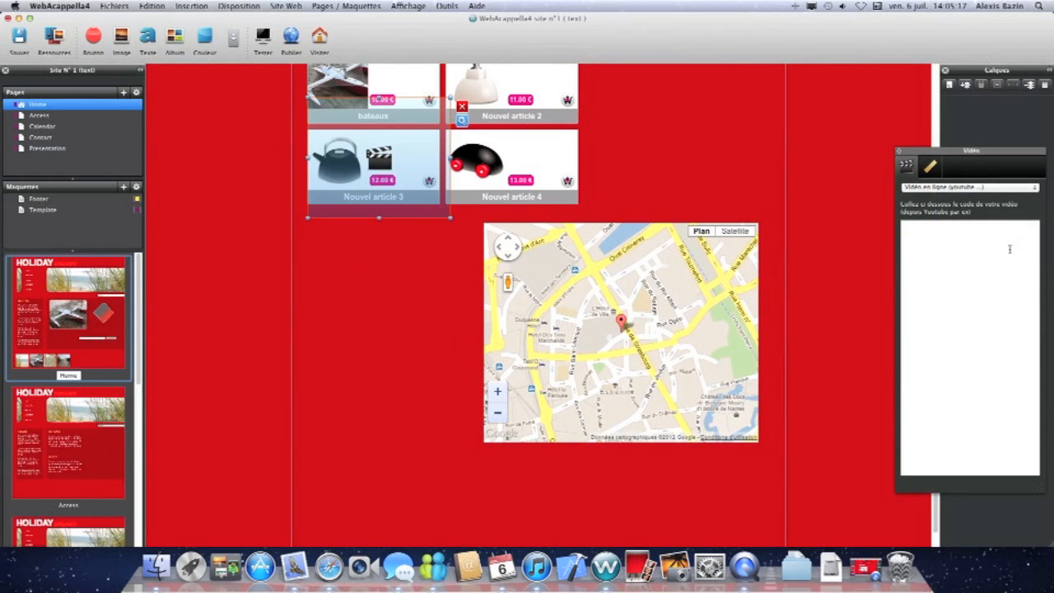
{"action": "left_click", "coordinate": [948, 187]}
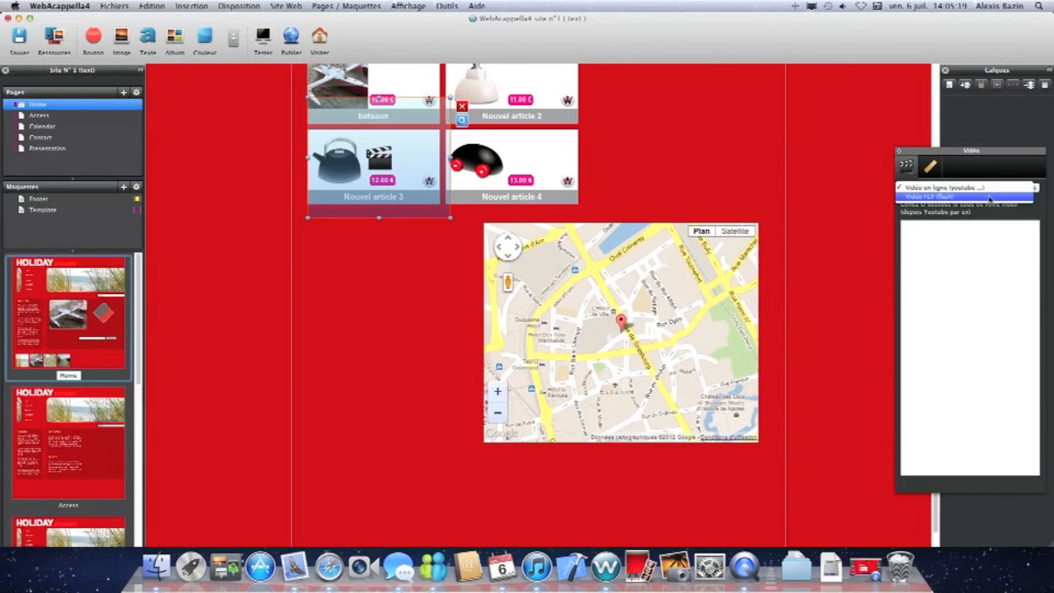
{"action": "left_click", "coordinate": [990, 189]}
{"action": "left_click", "coordinate": [961, 188]}
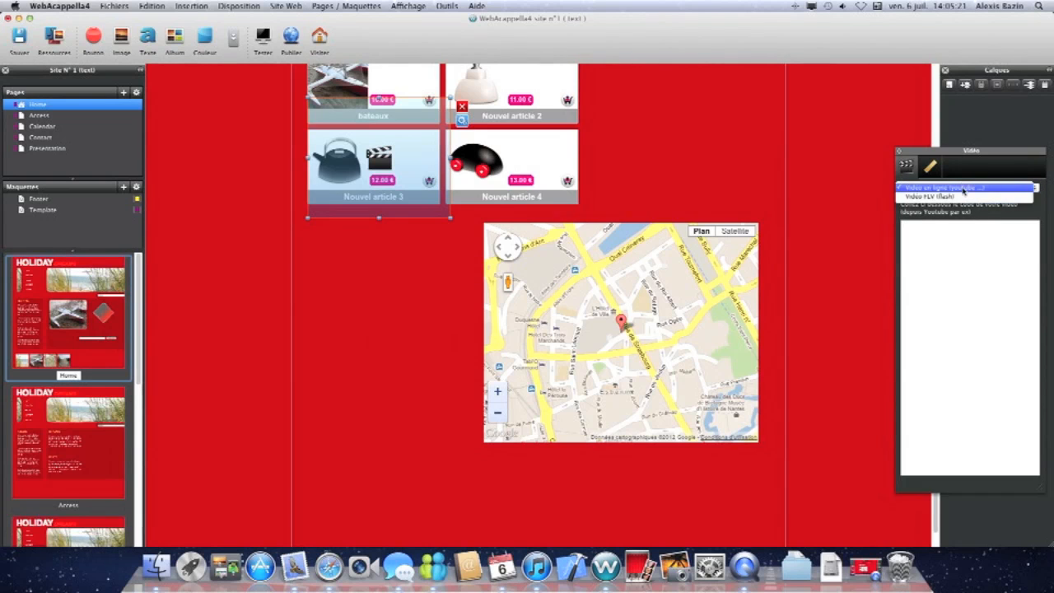
{"action": "left_click", "coordinate": [946, 196]}
{"action": "left_click", "coordinate": [968, 231]}
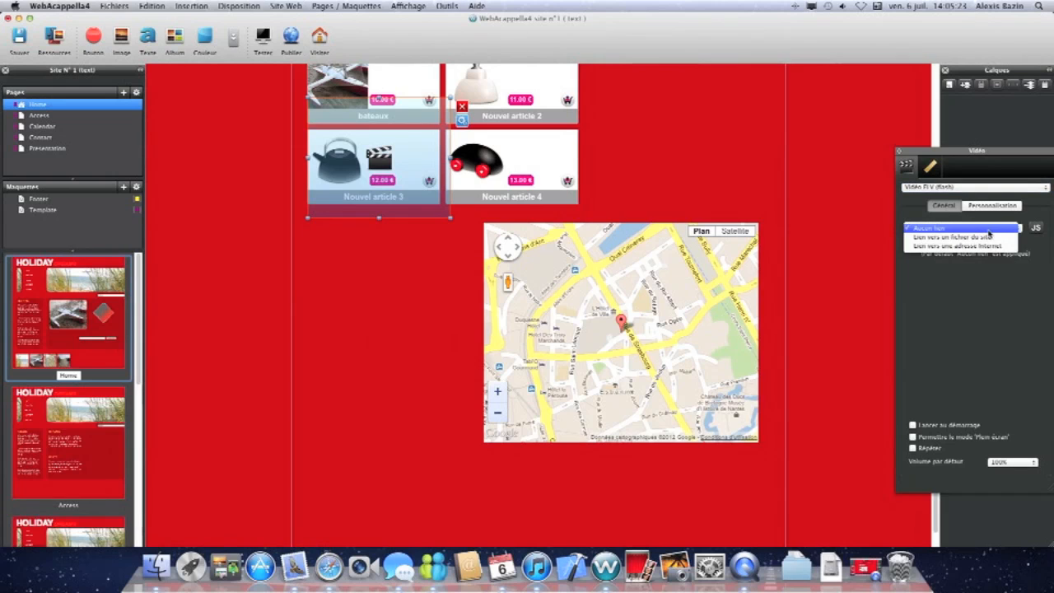
{"action": "left_click", "coordinate": [947, 231]}
{"action": "left_click", "coordinate": [920, 187]}
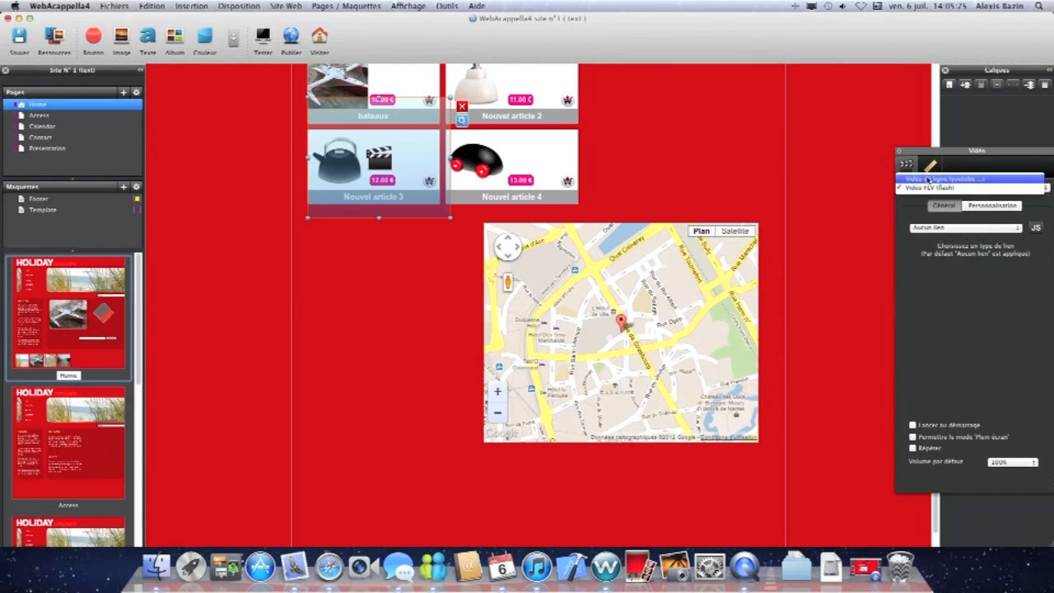
{"action": "left_click", "coordinate": [912, 177]}
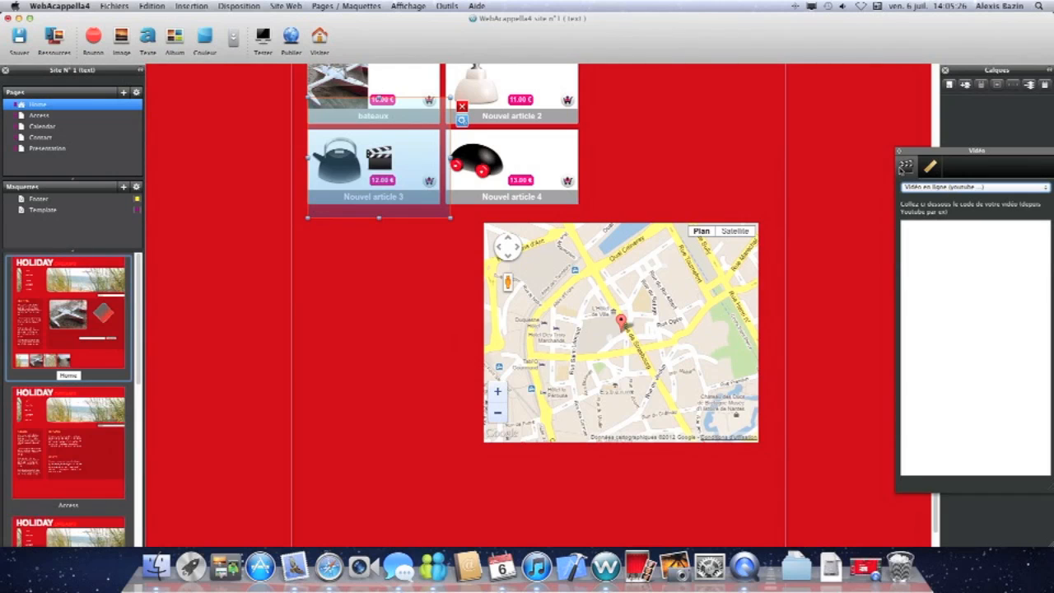
{"action": "left_click", "coordinate": [901, 154]}
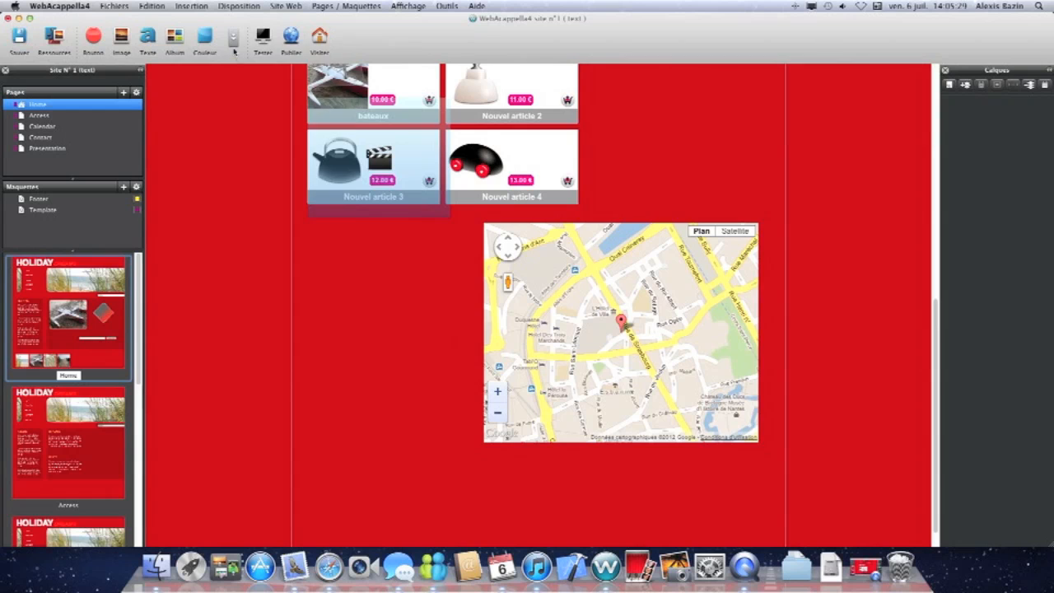
Insert an HTML code element, drawing it about 115 × 125 px to the left of the map.
{"action": "left_click", "coordinate": [233, 42]}
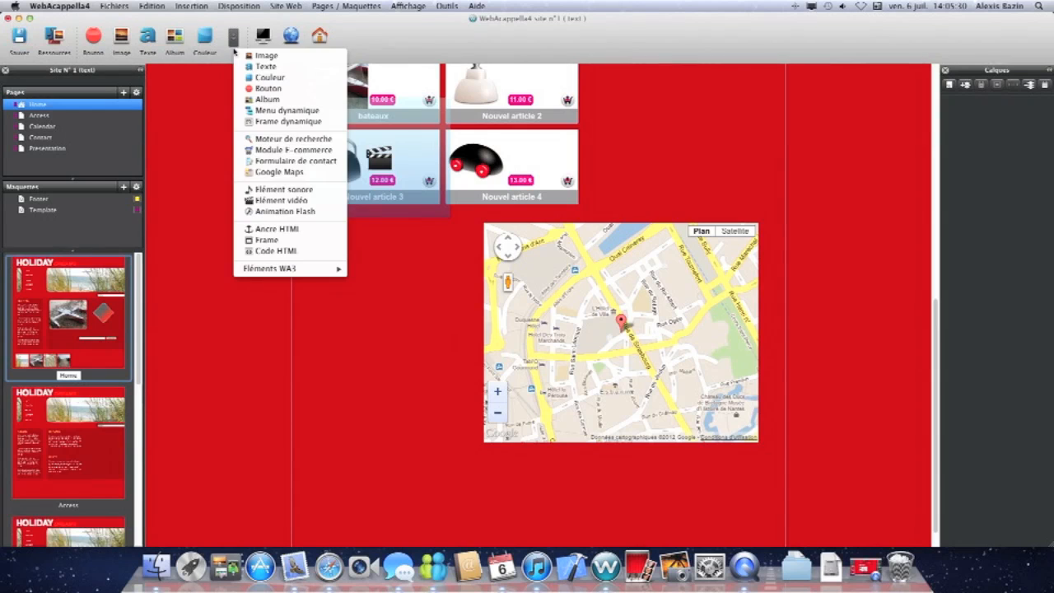
{"action": "left_click", "coordinate": [312, 256]}
{"action": "left_click", "coordinate": [367, 340]}
{"action": "left_click_drag", "start_coordinate": [367, 340], "coordinate": [431, 396]}
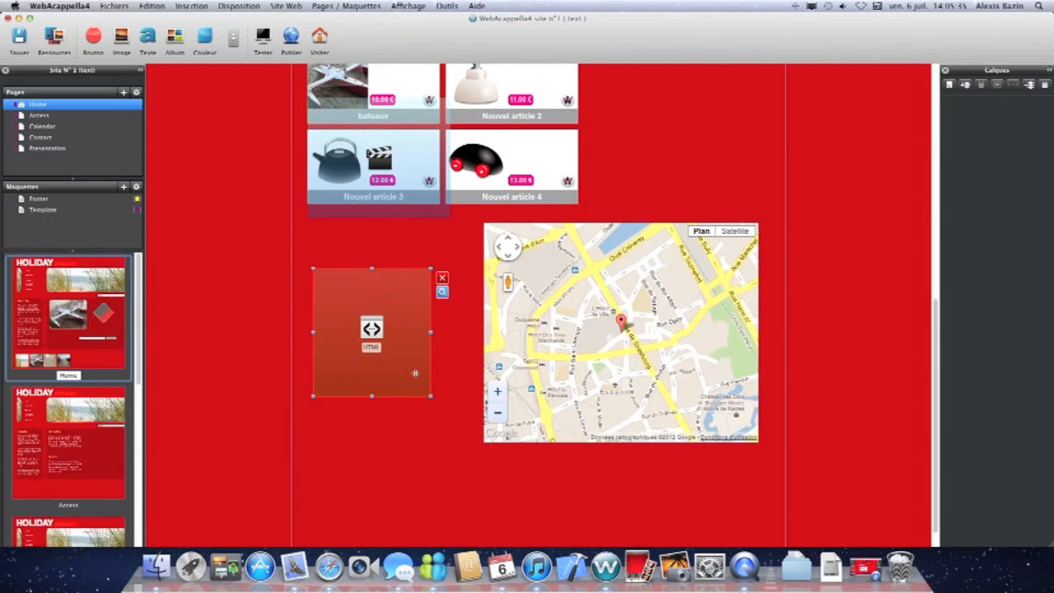
Open the HTML code element's properties and review its options before deselecting it.
{"action": "double_click", "coordinate": [341, 325]}
{"action": "left_click", "coordinate": [930, 277]}
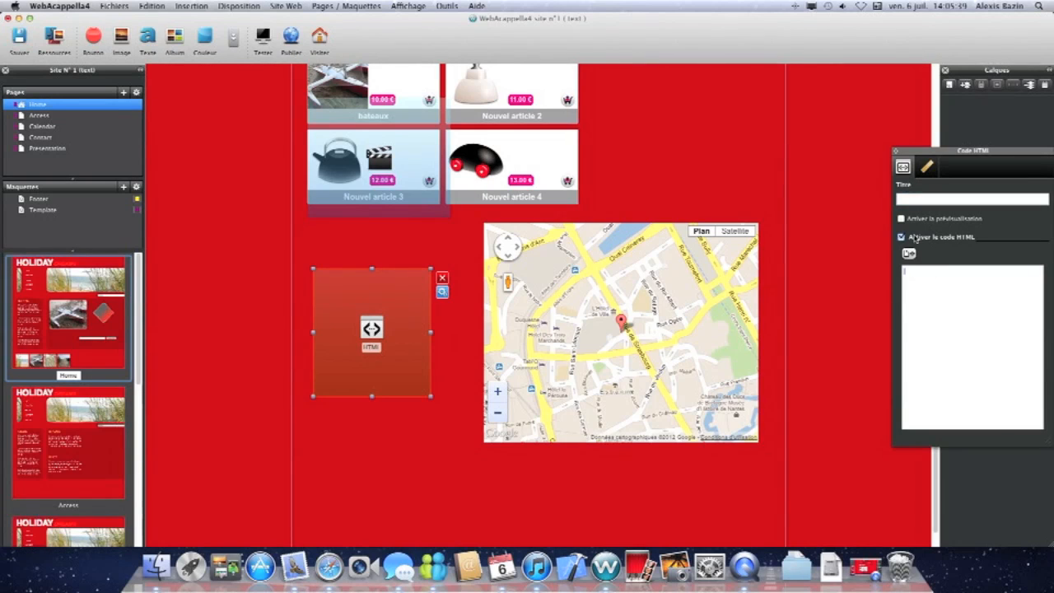
{"action": "left_click", "coordinate": [926, 170]}
{"action": "left_click", "coordinate": [908, 171]}
{"action": "left_click", "coordinate": [739, 153]}
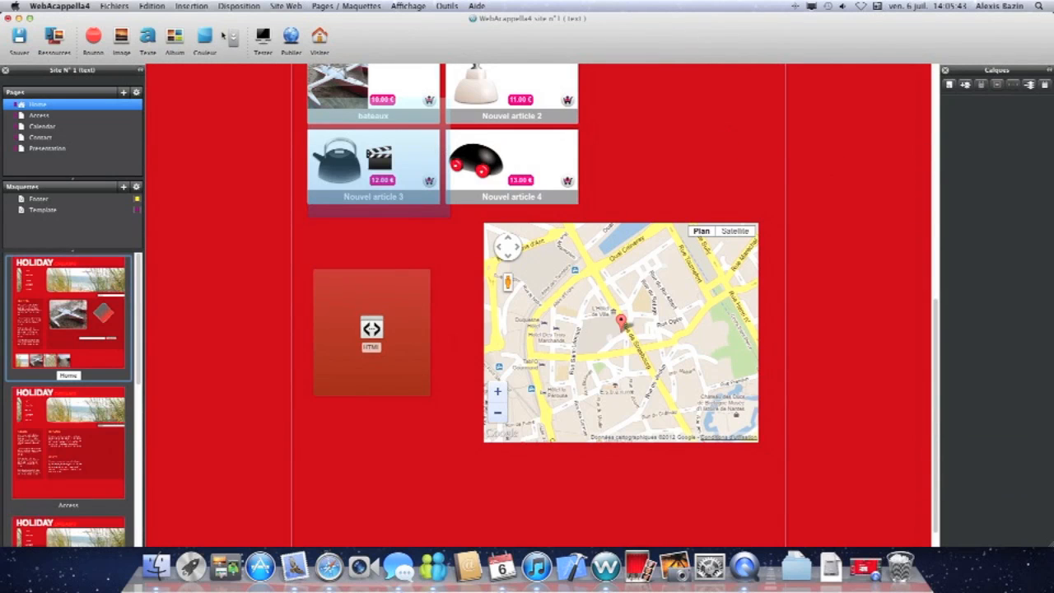
Launch a preview of the site in the web browser.
{"action": "left_click", "coordinate": [238, 38]}
{"action": "left_click", "coordinate": [263, 37]}
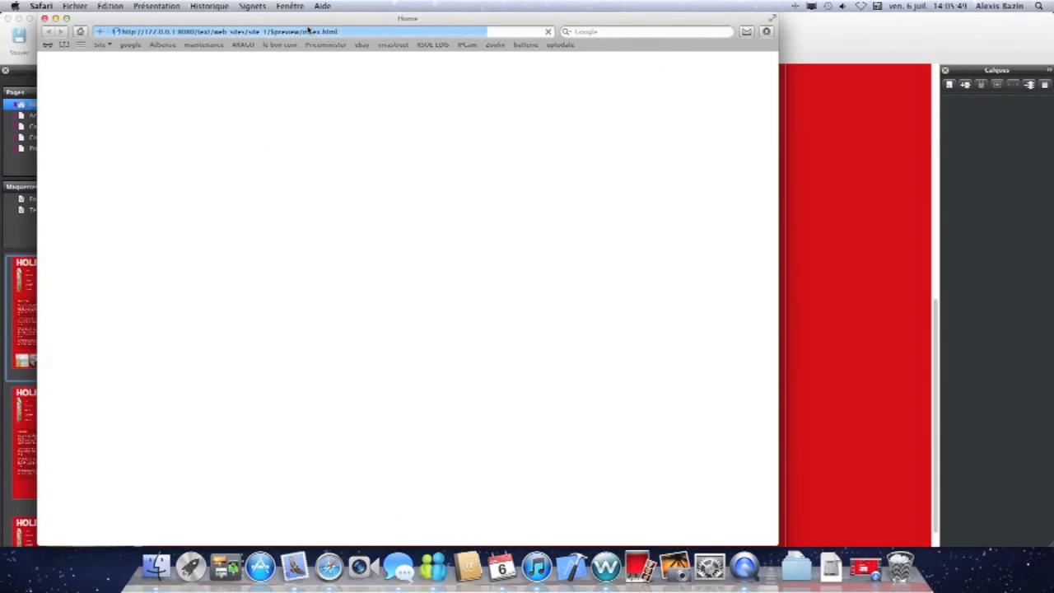
{"action": "left_click_drag", "start_coordinate": [357, 29], "coordinate": [381, 22]}
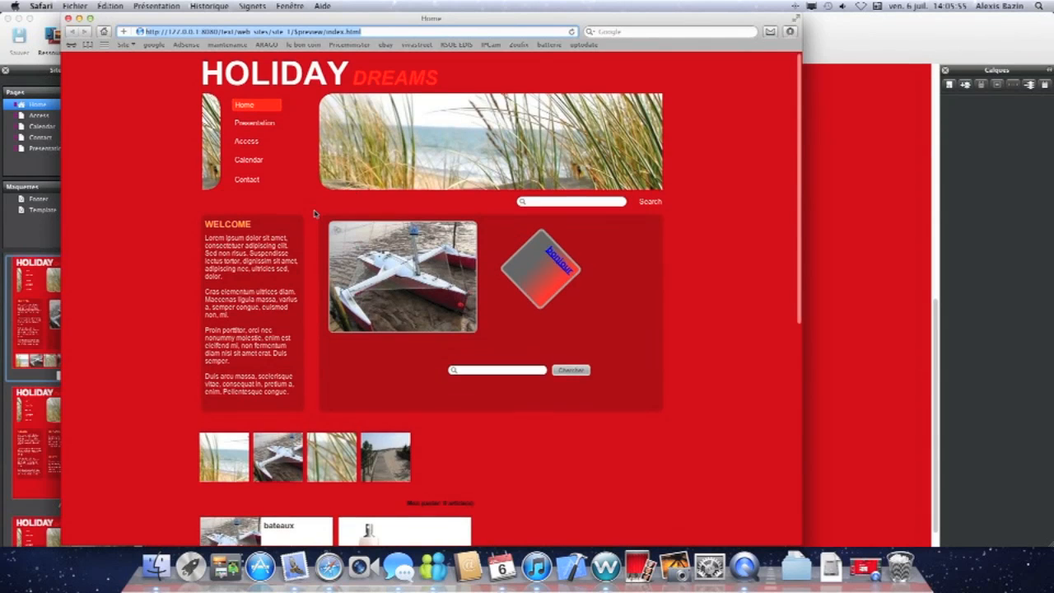
Scroll through the previewed Home page and try the page's search field.
{"action": "scroll", "coordinate": [313, 213], "scroll_direction": "down", "scroll_amount": 2}
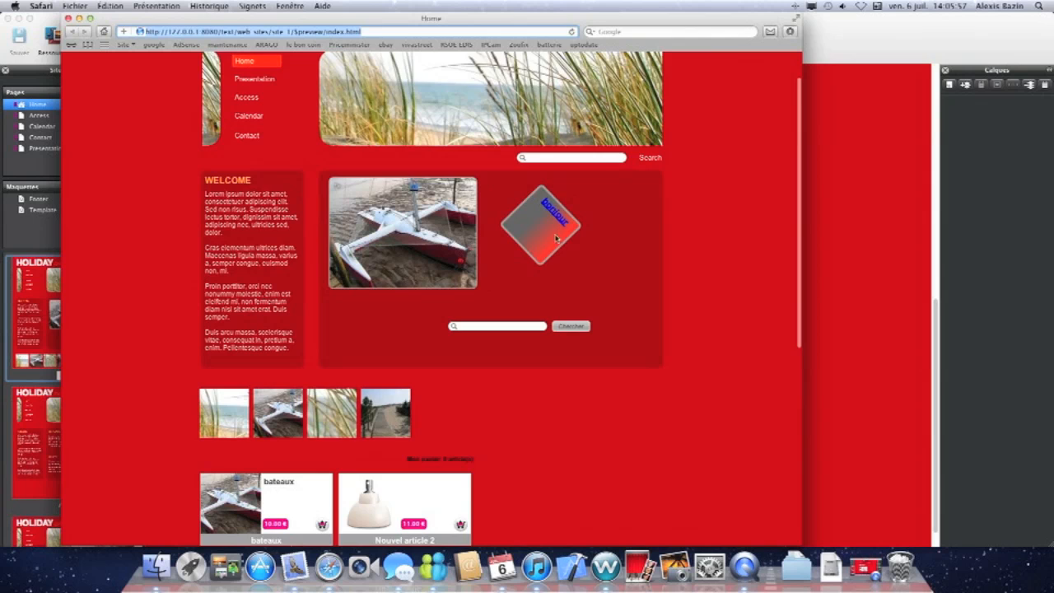
{"action": "scroll", "coordinate": [527, 264], "scroll_direction": "down", "scroll_amount": 2}
{"action": "left_click", "coordinate": [486, 278]}
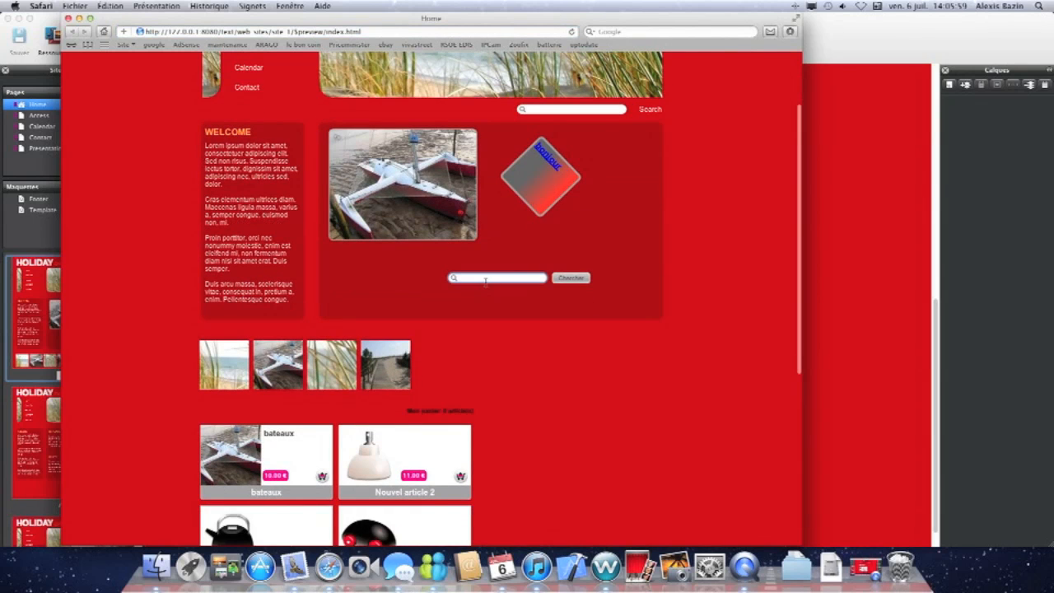
{"action": "scroll", "coordinate": [499, 280], "scroll_direction": "down", "scroll_amount": 1}
{"action": "scroll", "coordinate": [348, 286], "scroll_direction": "down", "scroll_amount": 5}
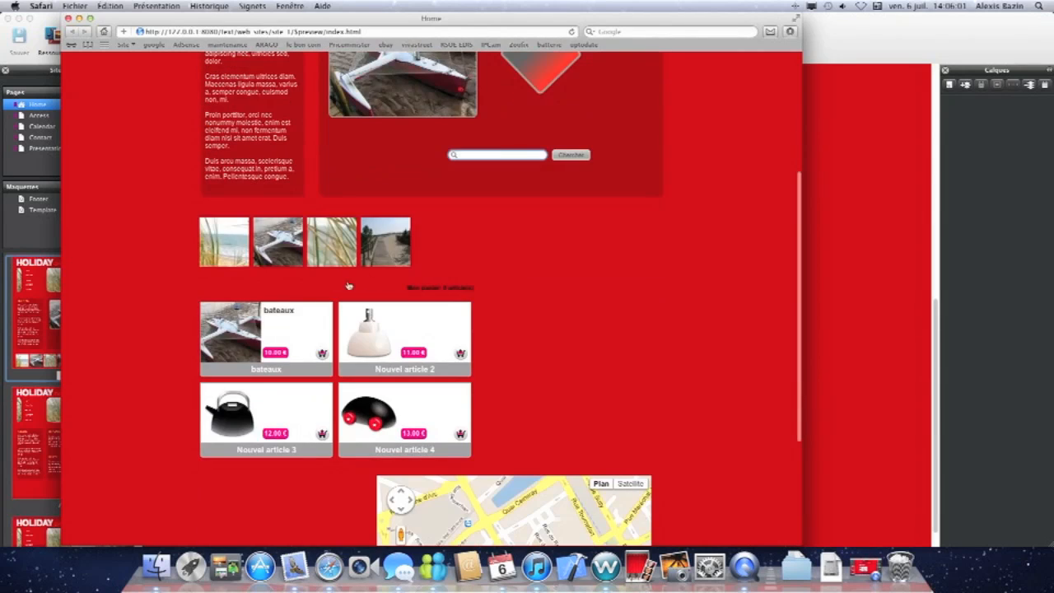
Open the photo album in the lightbox, browse through its photos, and close it.
{"action": "left_click", "coordinate": [354, 244]}
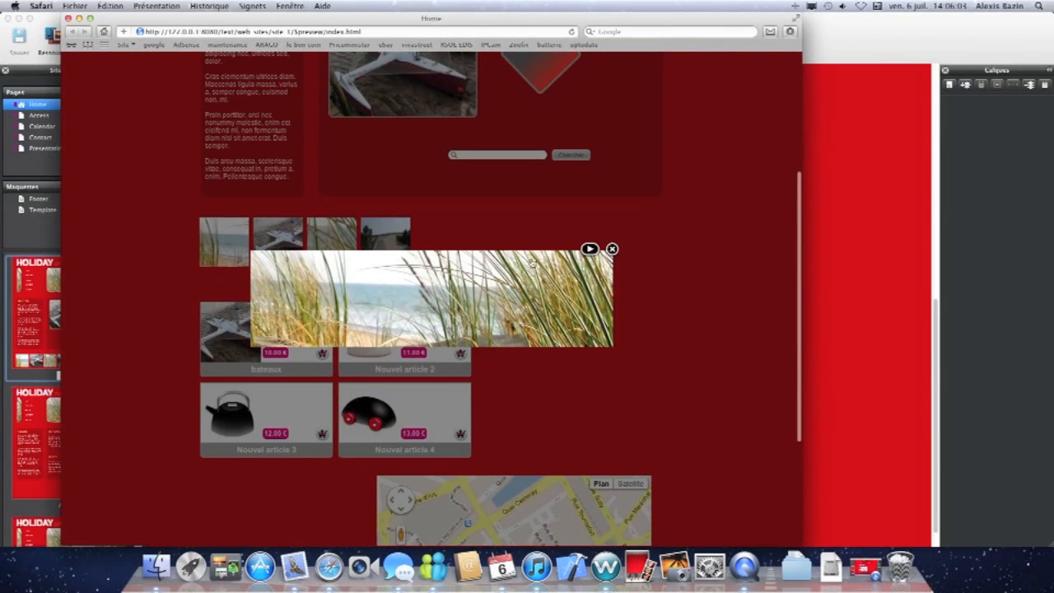
{"action": "left_click", "coordinate": [598, 301]}
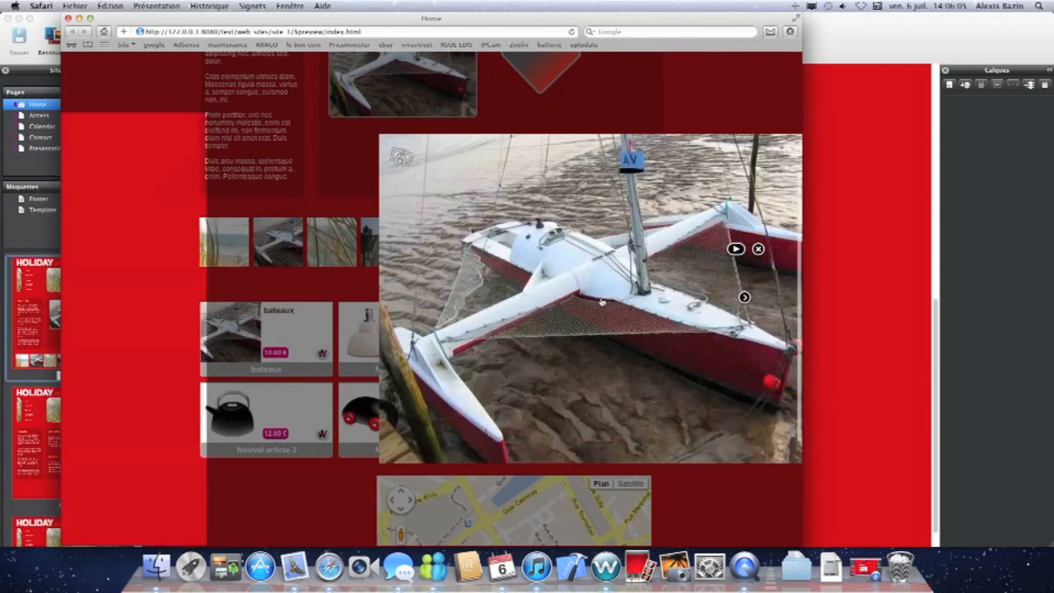
{"action": "left_click", "coordinate": [636, 299]}
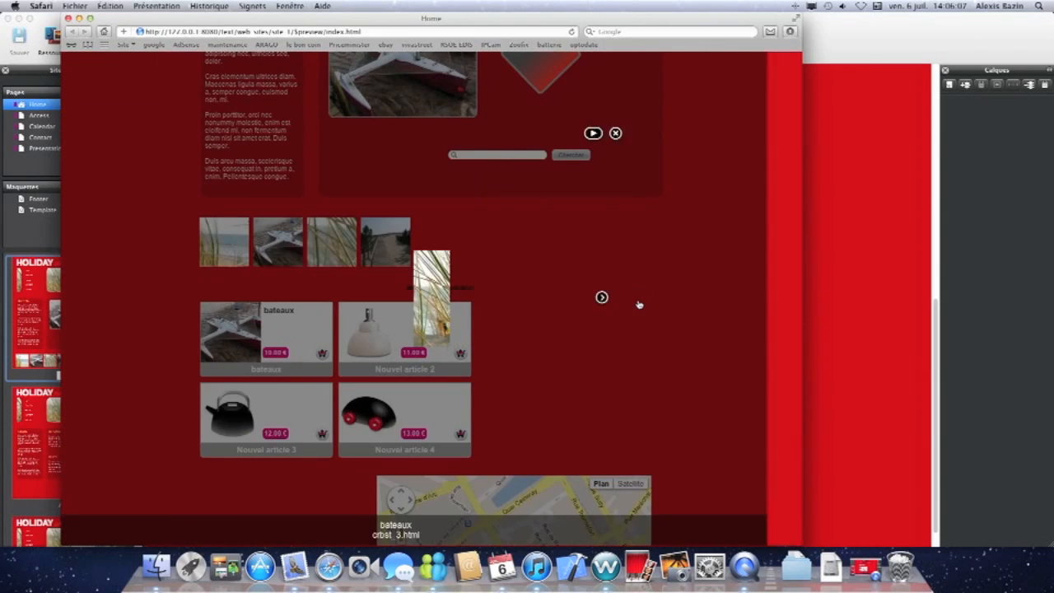
{"action": "left_click", "coordinate": [458, 298]}
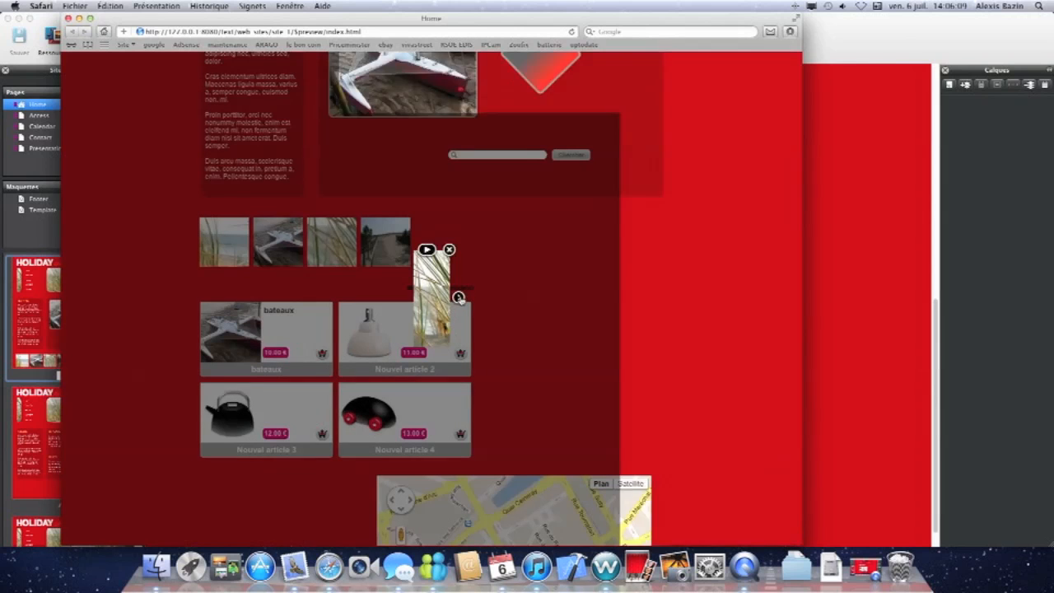
{"action": "left_click", "coordinate": [485, 226]}
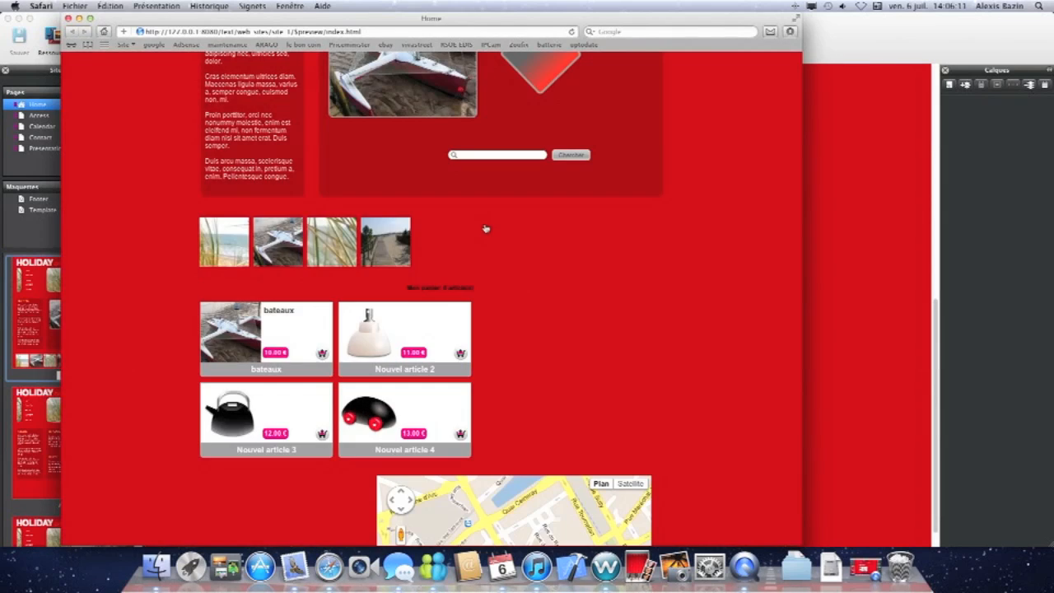
Add the bateaux article to the basket, remove it again, and close the basket.
{"action": "scroll", "coordinate": [451, 305], "scroll_direction": "down", "scroll_amount": 2}
{"action": "left_click", "coordinate": [239, 292]}
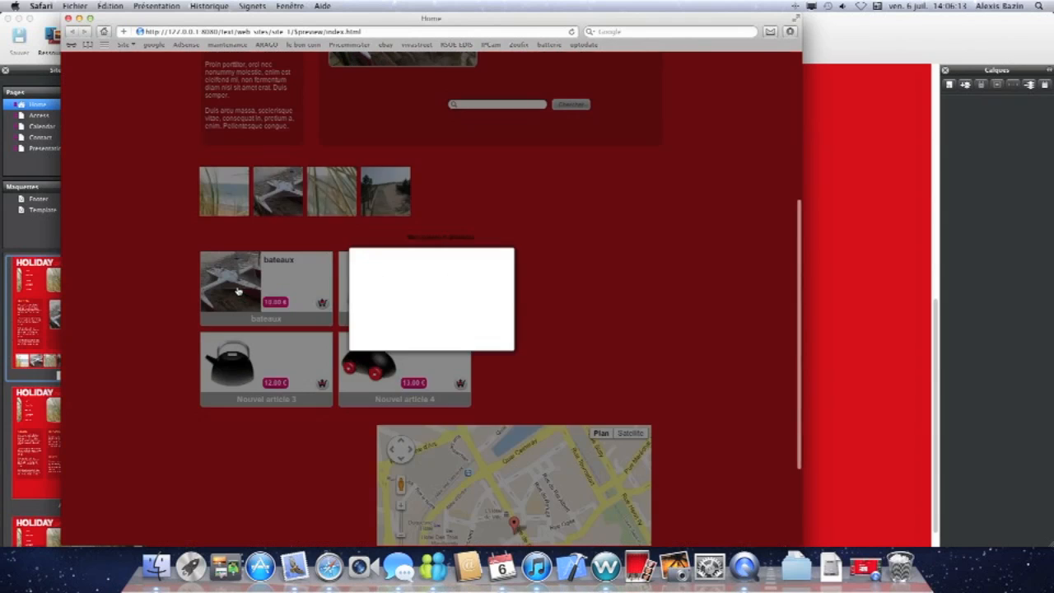
{"action": "left_click", "coordinate": [534, 254]}
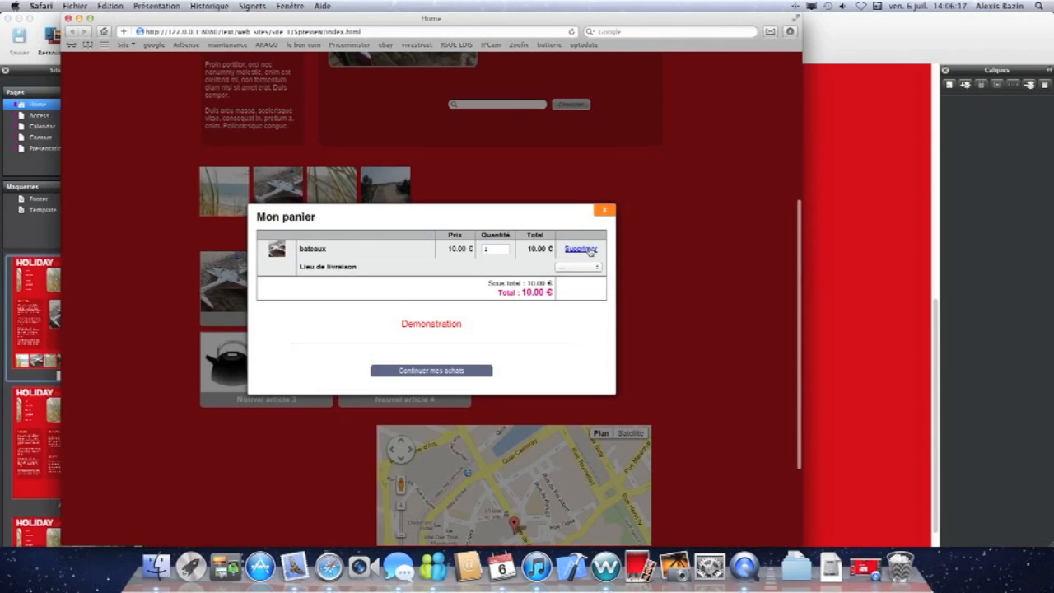
{"action": "left_click", "coordinate": [590, 249]}
{"action": "left_click", "coordinate": [607, 236]}
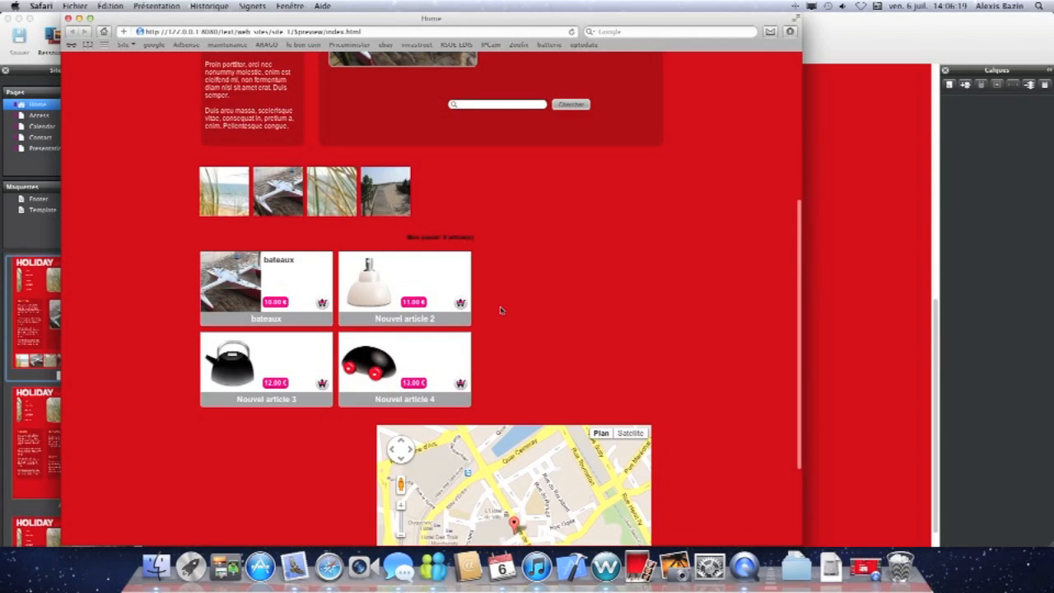
Scroll to the map, switch it to Satellite view, and pan around it.
{"action": "scroll", "coordinate": [500, 309], "scroll_direction": "down", "scroll_amount": 5}
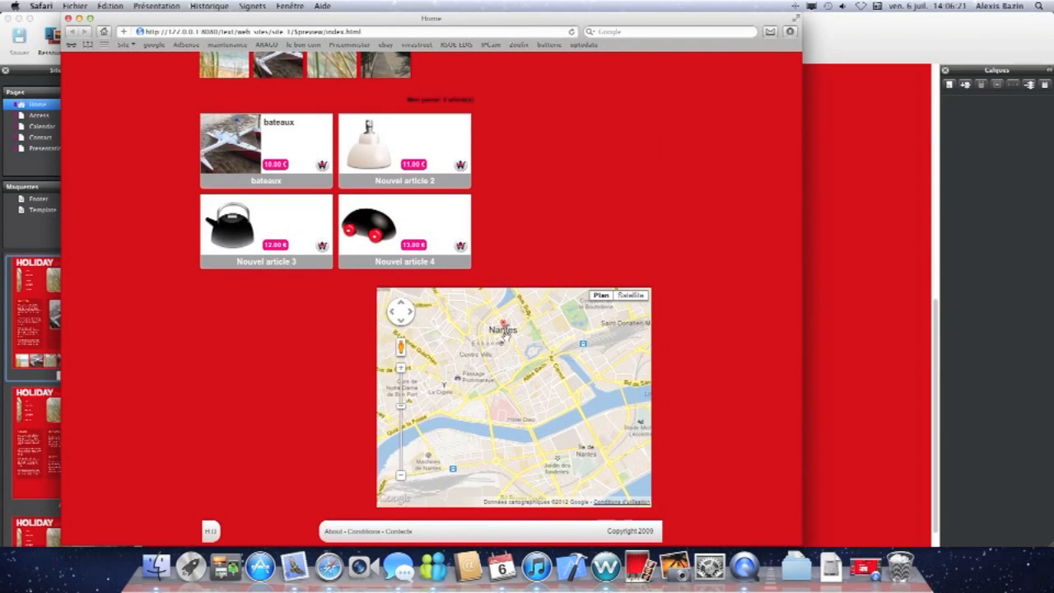
{"action": "scroll", "coordinate": [505, 335], "scroll_direction": "up", "scroll_amount": 4}
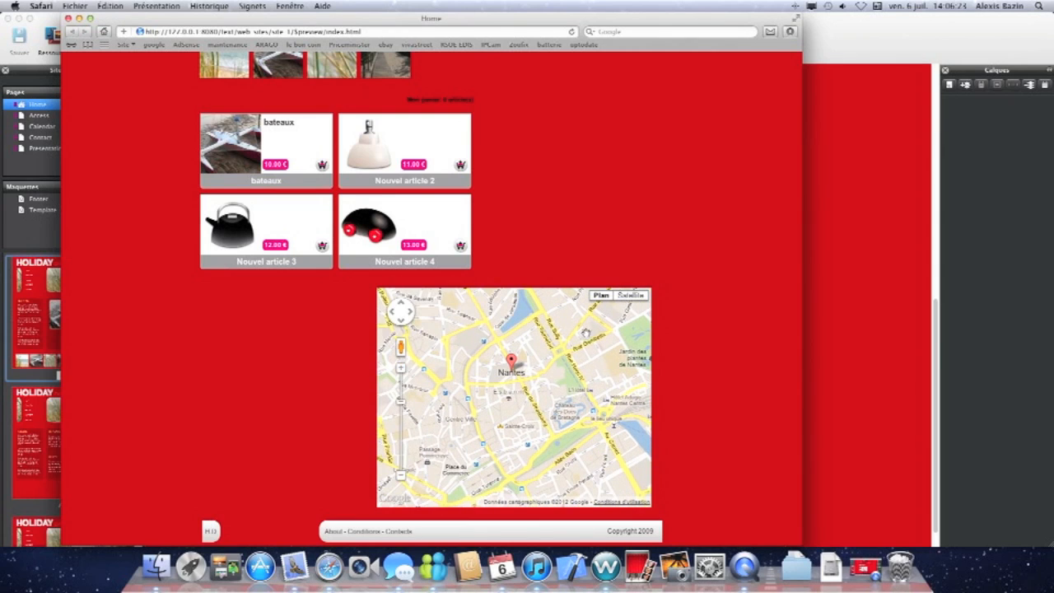
{"action": "left_click", "coordinate": [629, 296]}
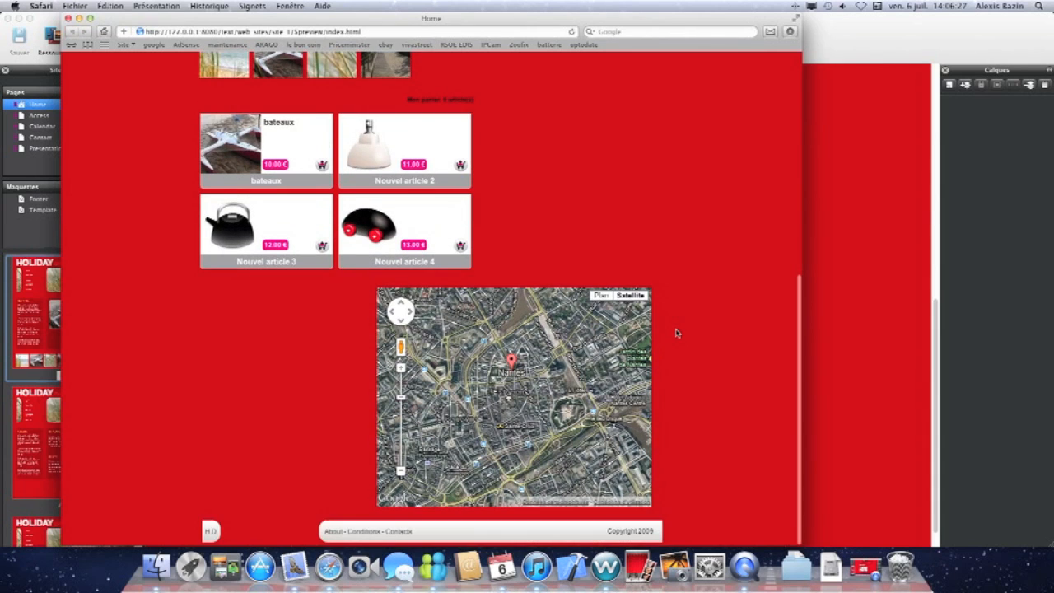
{"action": "left_click_drag", "start_coordinate": [401, 344], "coordinate": [510, 350]}
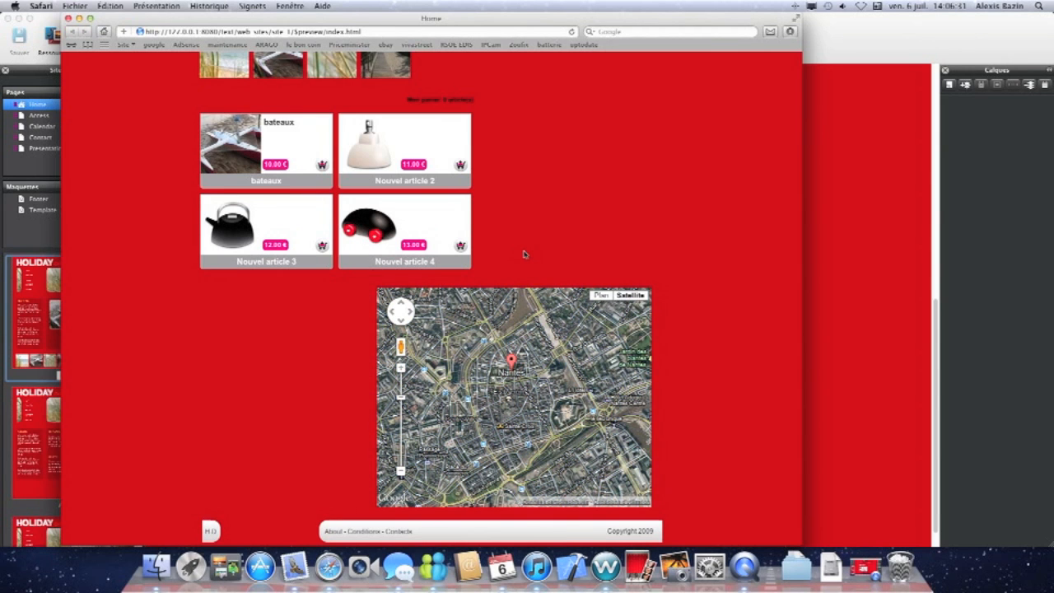
Visit the Presentation, Access, Calendar and Contact pages in the preview, then close the browser.
{"action": "scroll", "coordinate": [524, 254], "scroll_direction": "up", "scroll_amount": 10}
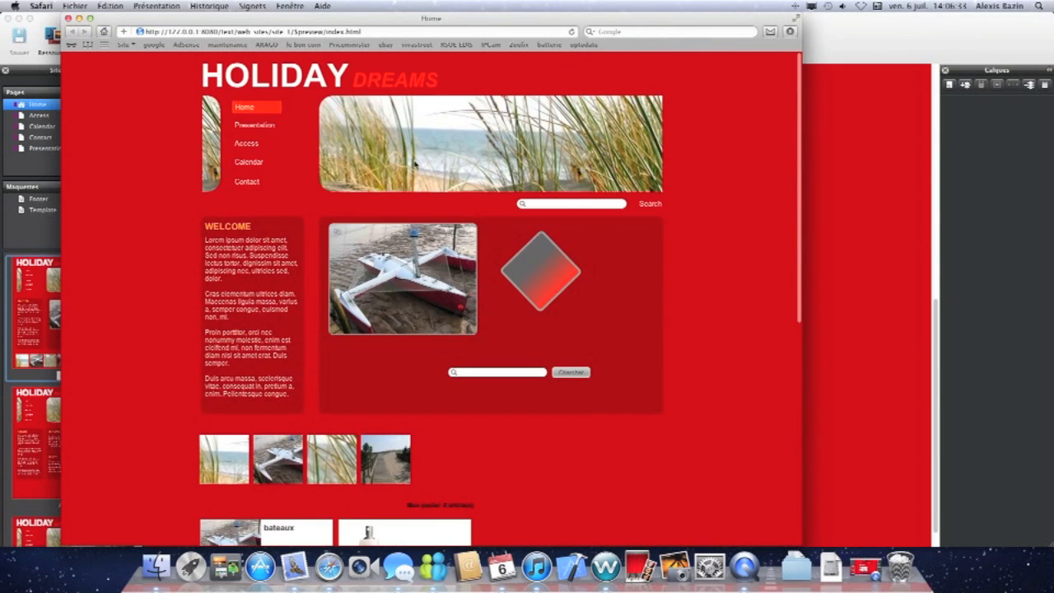
{"action": "left_click", "coordinate": [255, 125]}
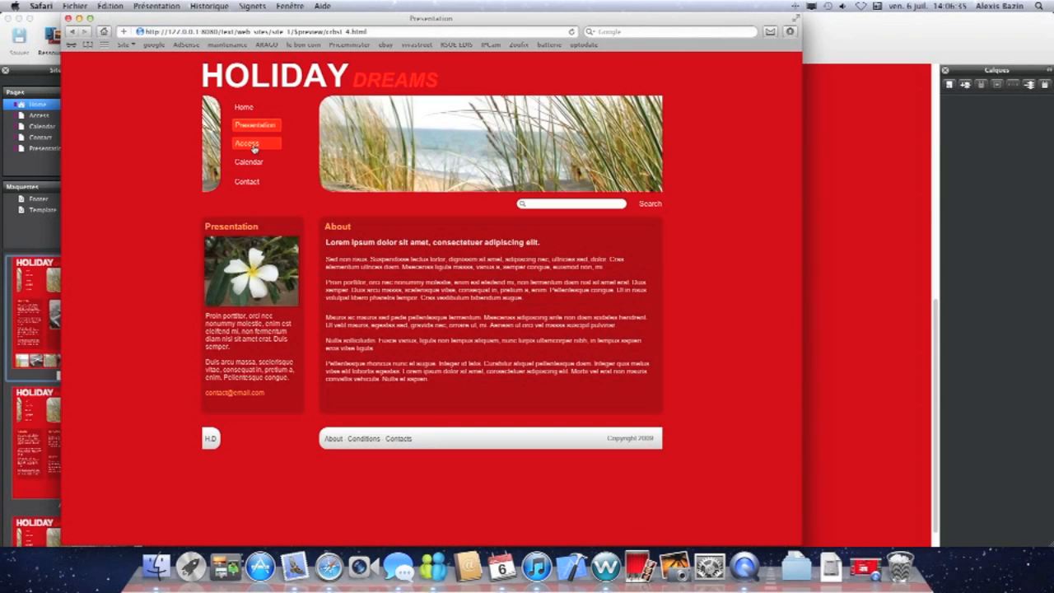
{"action": "left_click", "coordinate": [247, 144]}
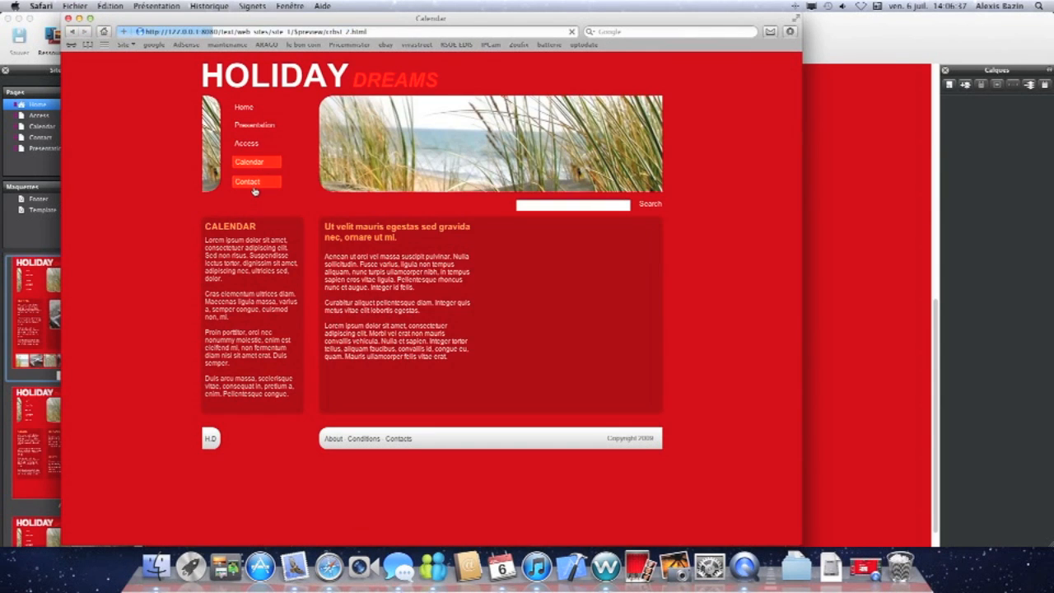
{"action": "left_click", "coordinate": [255, 182]}
{"action": "left_click", "coordinate": [69, 17]}
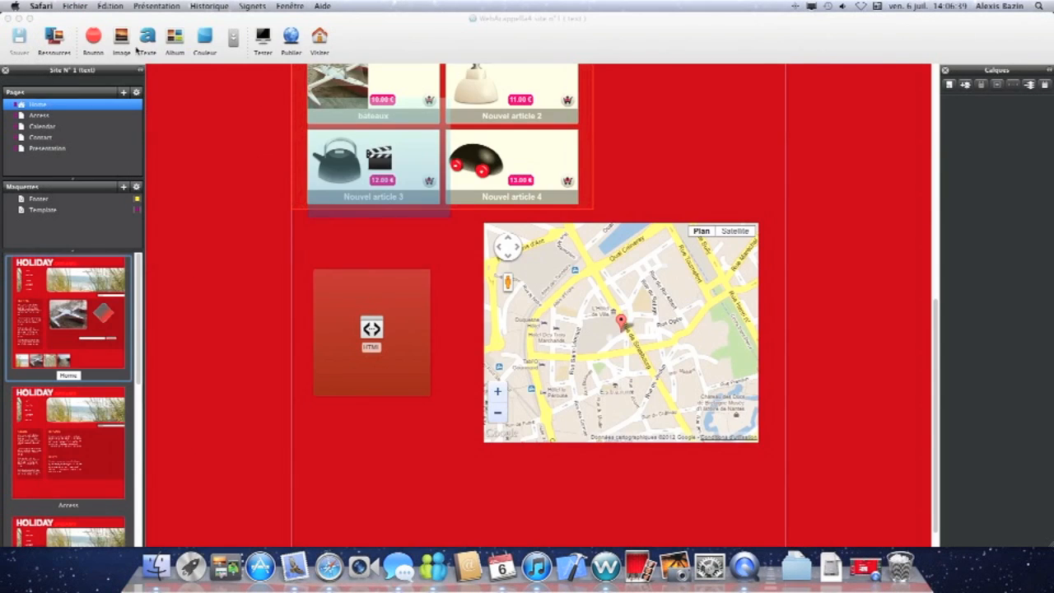
{"action": "scroll", "coordinate": [595, 170], "scroll_direction": "up", "scroll_amount": 5}
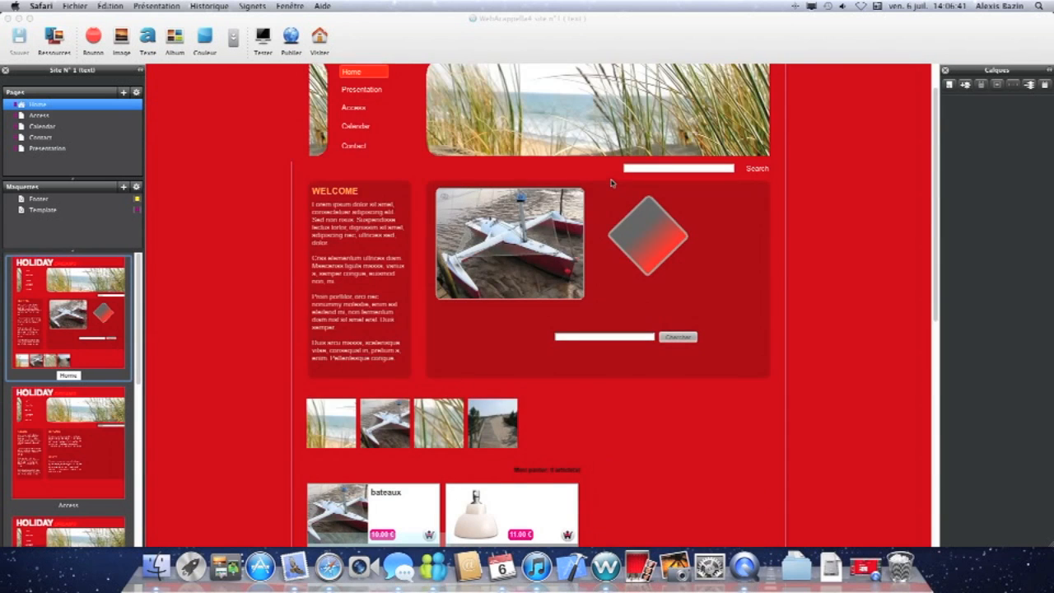